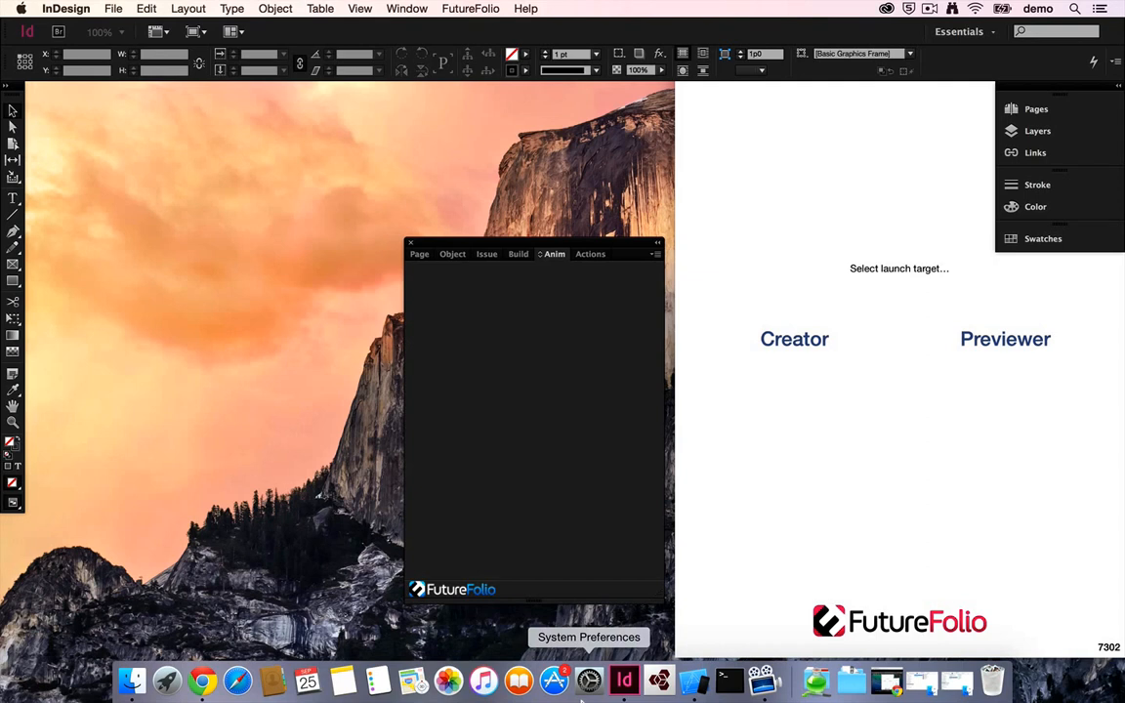
Step: Create a portrait Digital Publishing document without a primary text frame, and move the FutureFolio panel off the page
key(super+n)
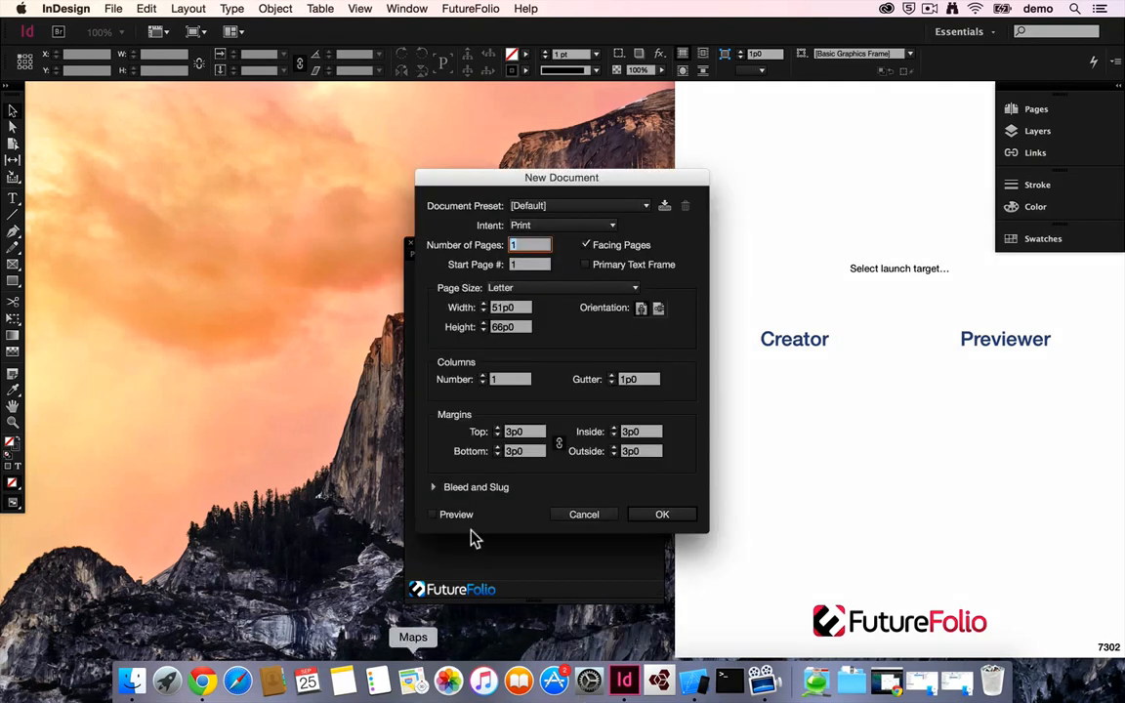
click(613, 226)
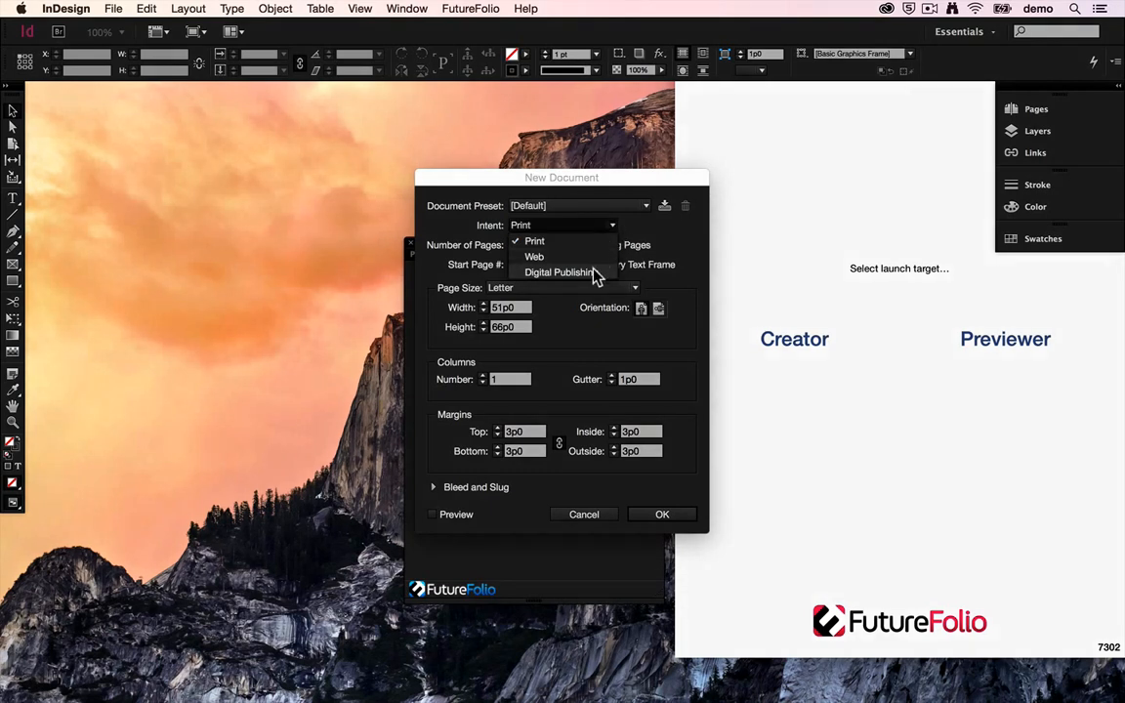
click(593, 272)
click(587, 265)
click(640, 308)
click(662, 514)
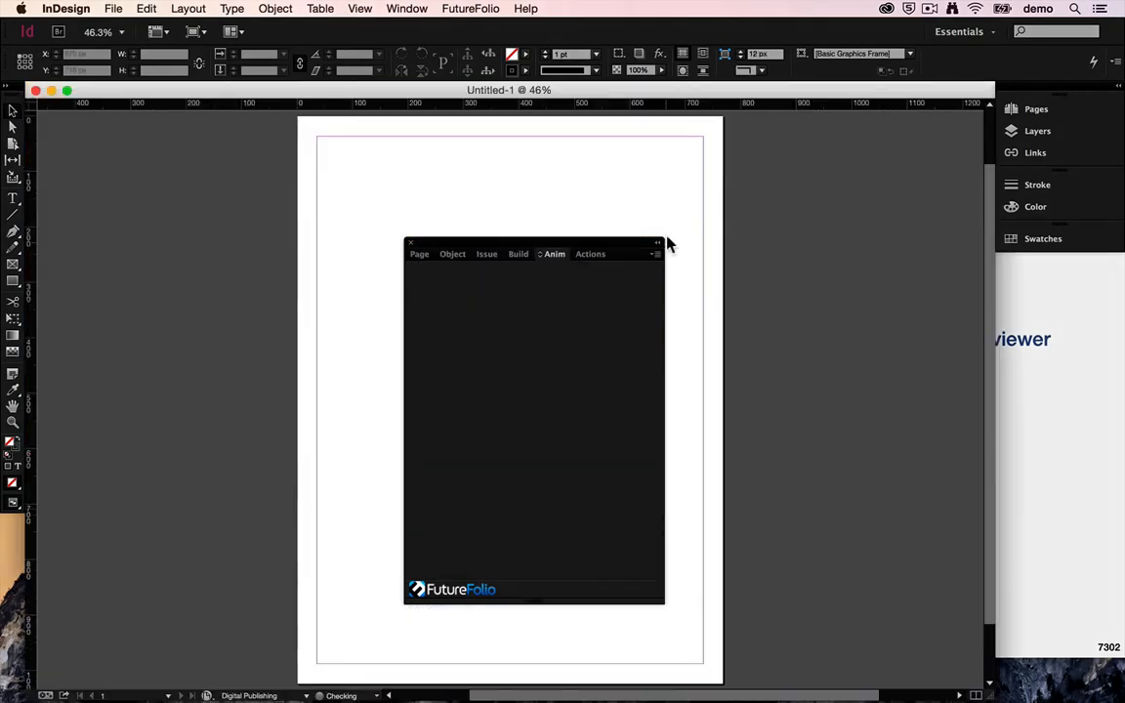
drag(642, 243, 1090, 292)
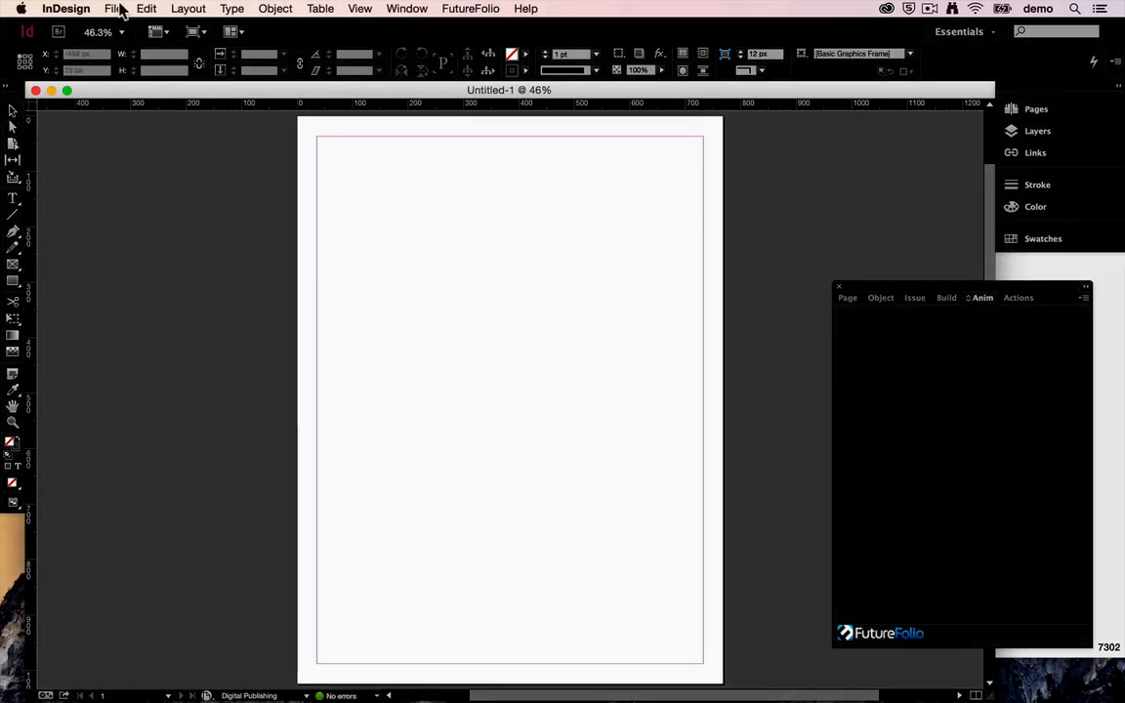
Step: Place the motorcycle picture from the Assets folder at the page's upper-left margin corner, about 317 px wide and 173 px high
key(super+d)
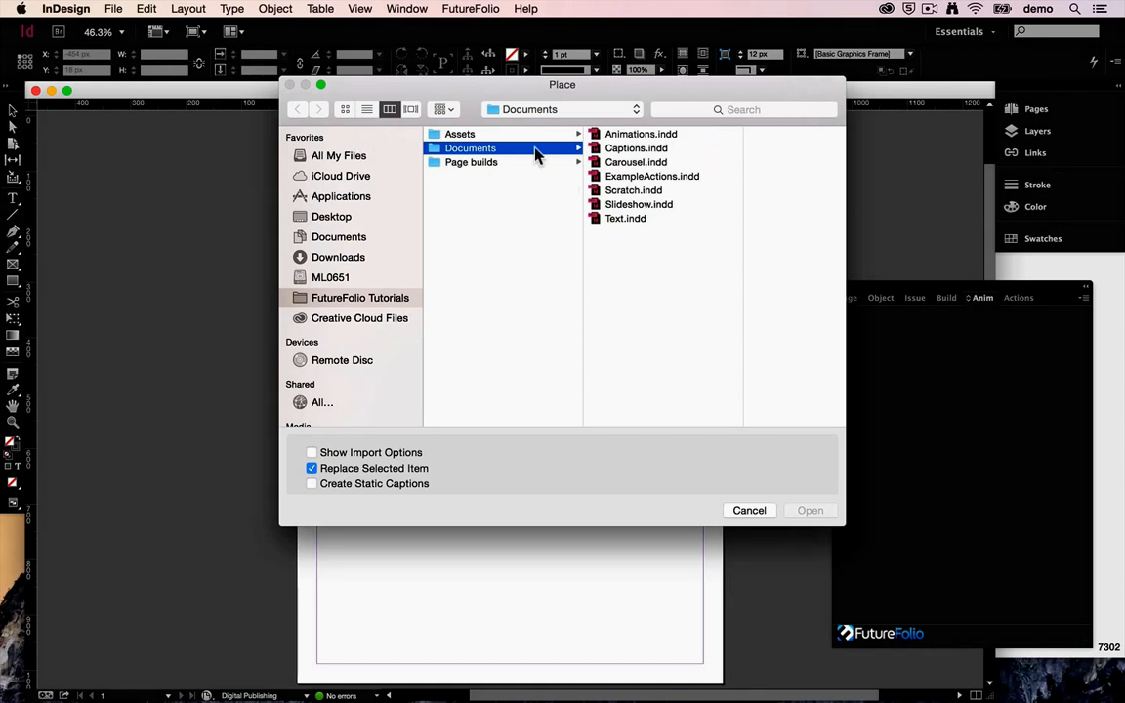
click(561, 134)
double_click(625, 162)
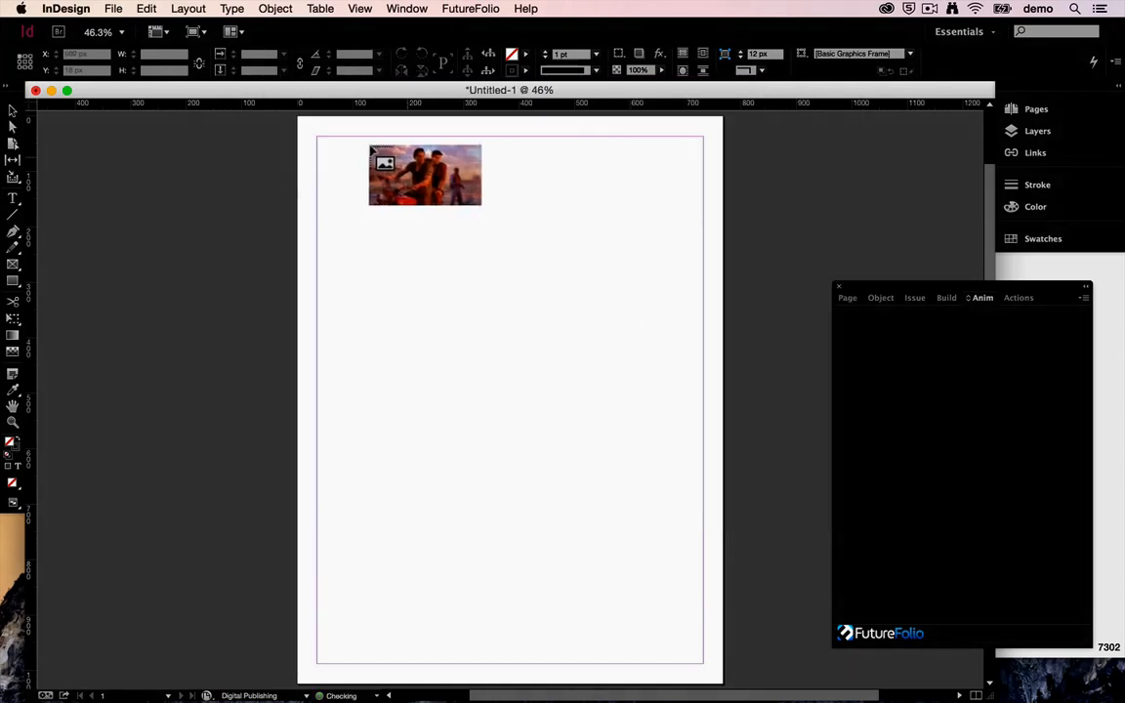
drag(316, 138, 461, 265)
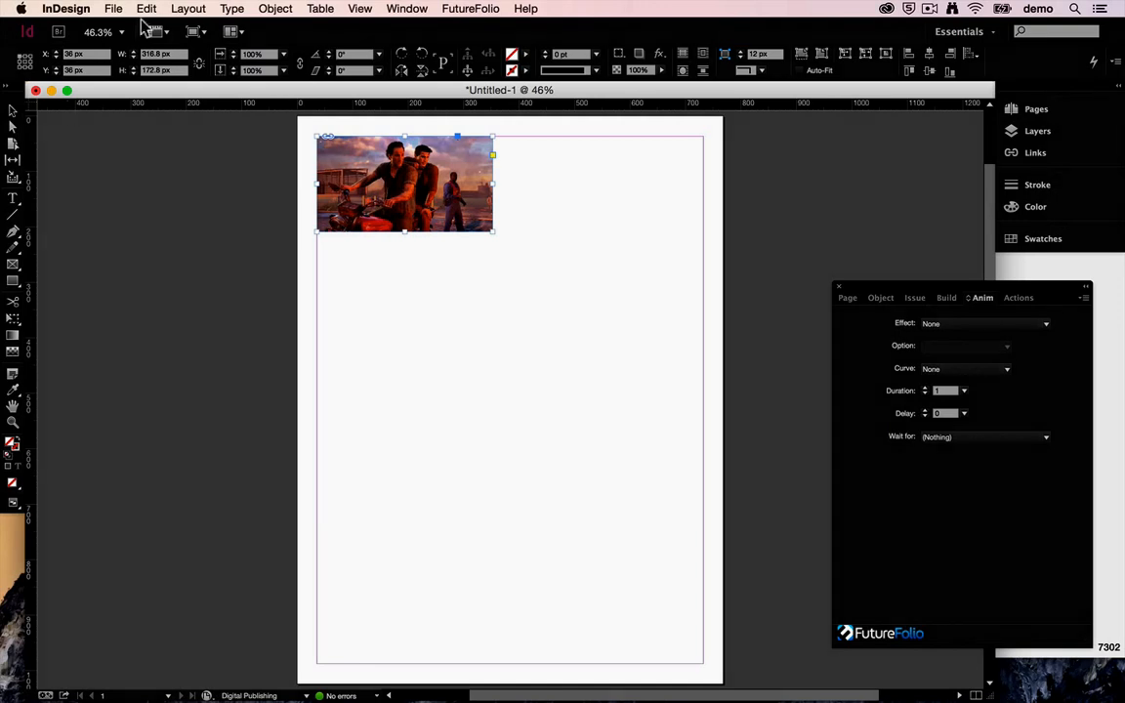
Step: Draw a text frame below the picture, starting at the left margin, and fill it with placeholder text
click(13, 202)
drag(316, 242, 664, 589)
click(232, 8)
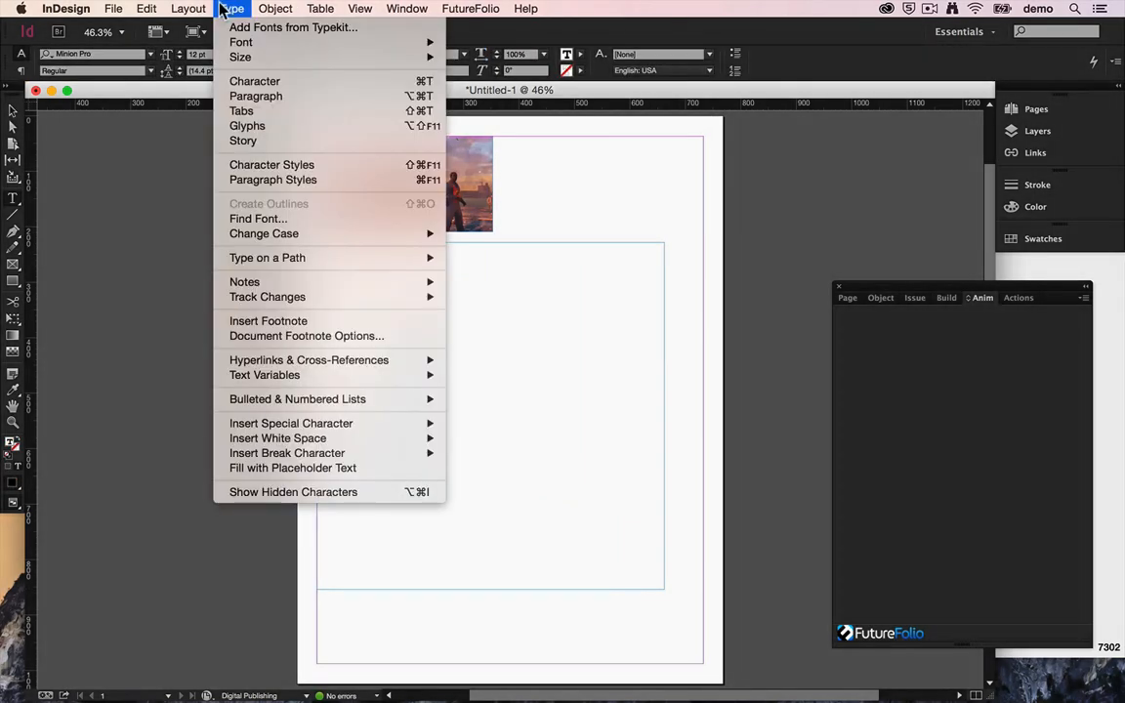
click(283, 467)
Step: Set all of the placeholder text in the frame to 24 pt
key(super+a)
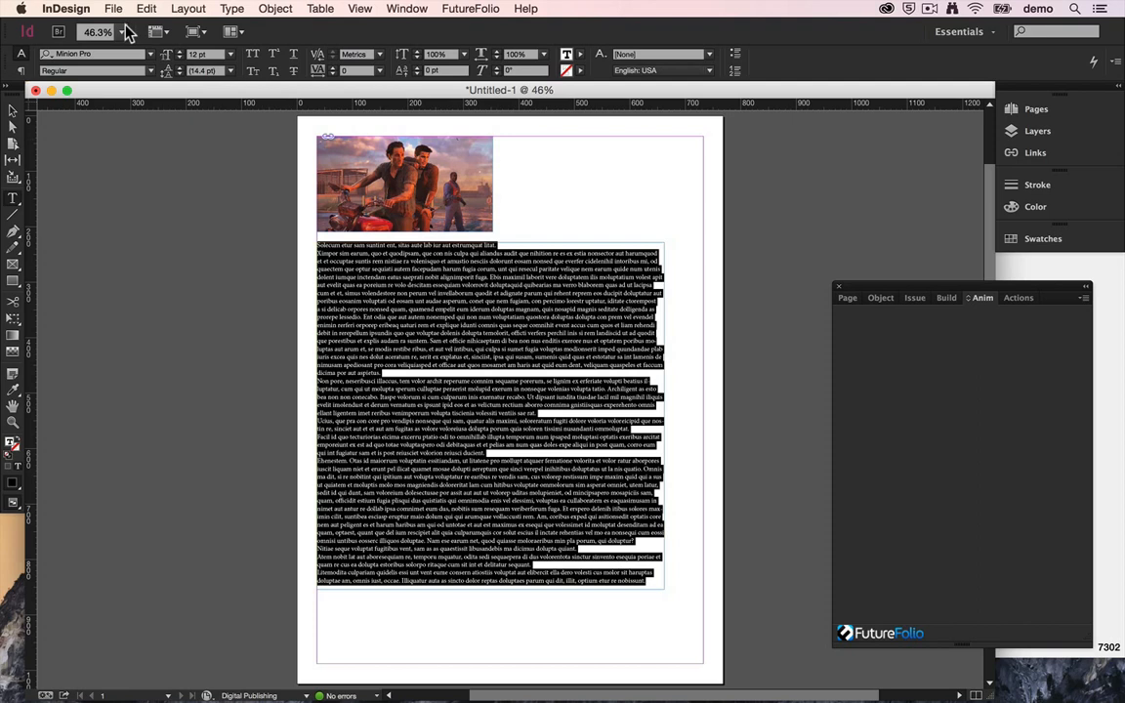
click(231, 54)
click(213, 214)
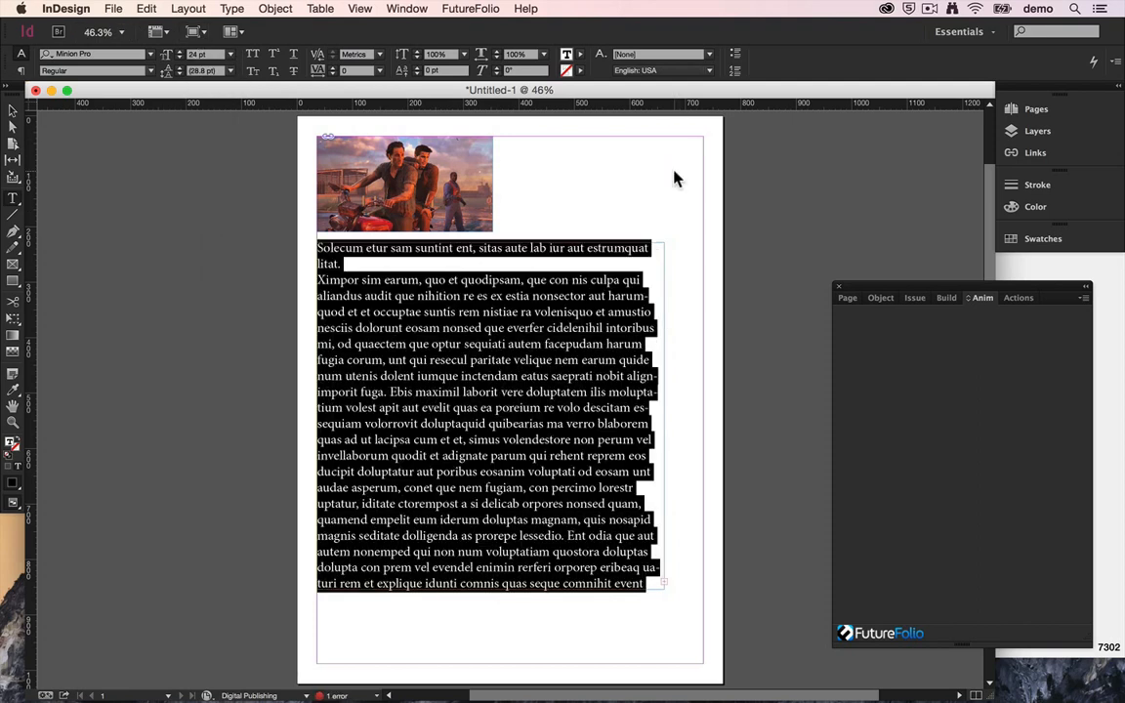
Step: Save the document as Actions in the Documents folder
key(super+s)
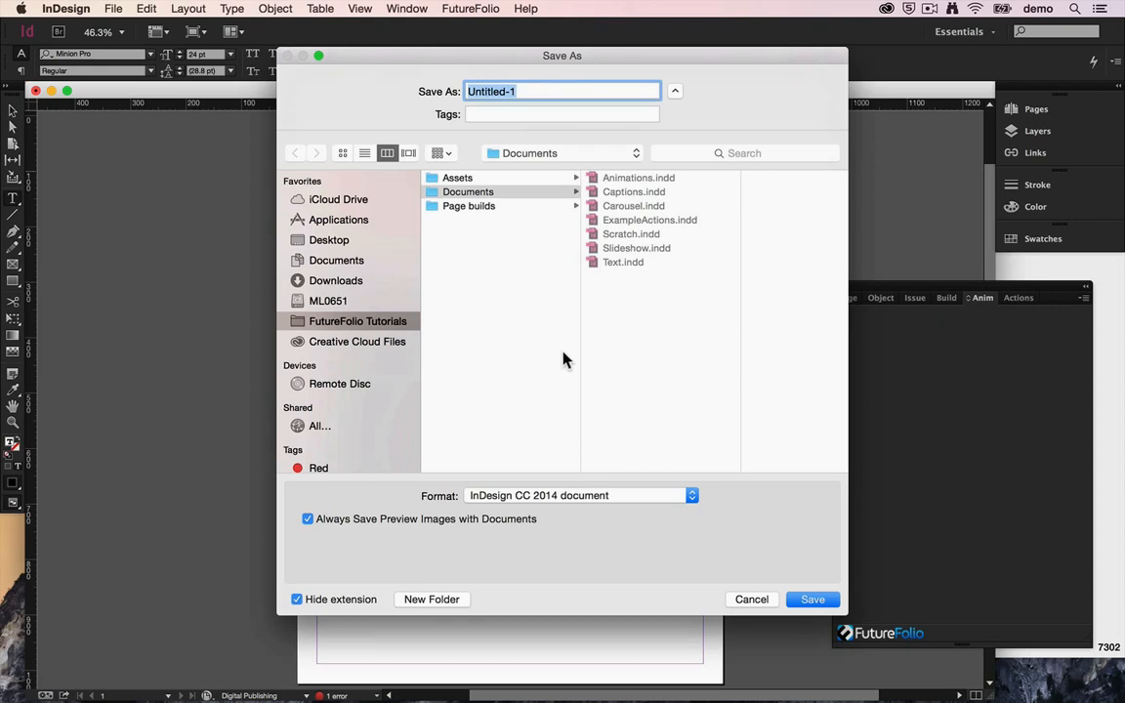
text(Actions)
key(Return)
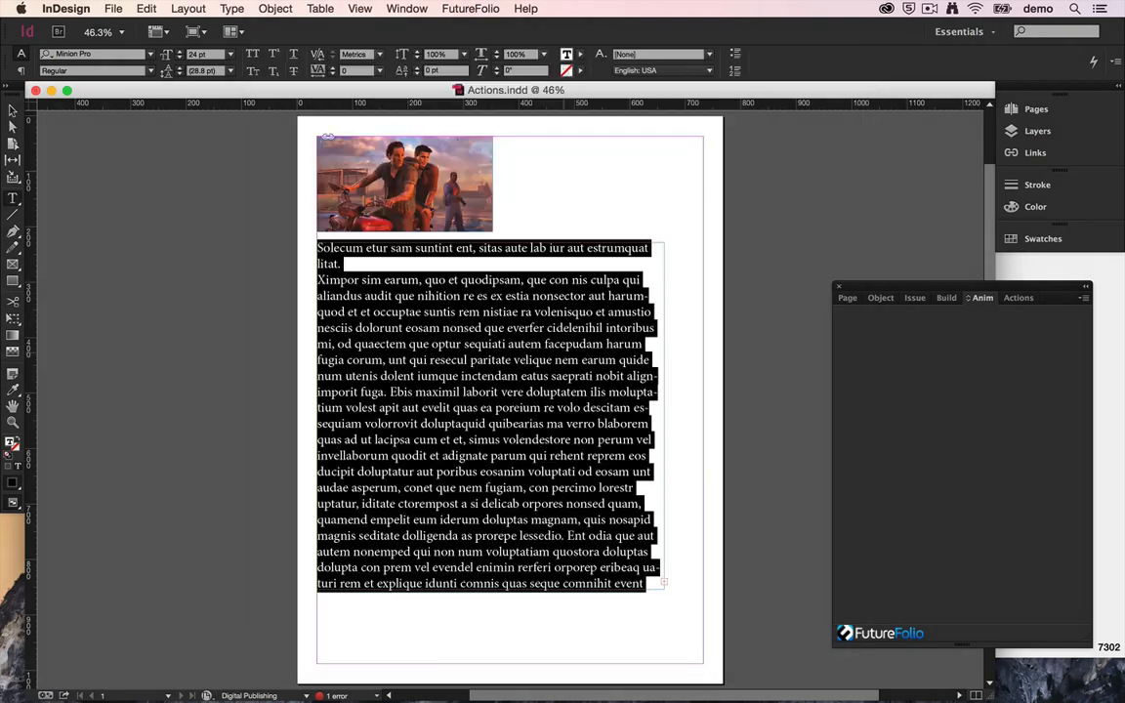
Step: Build the document to the simulator and open the Actions_v_t issue in the Previewer
click(950, 298)
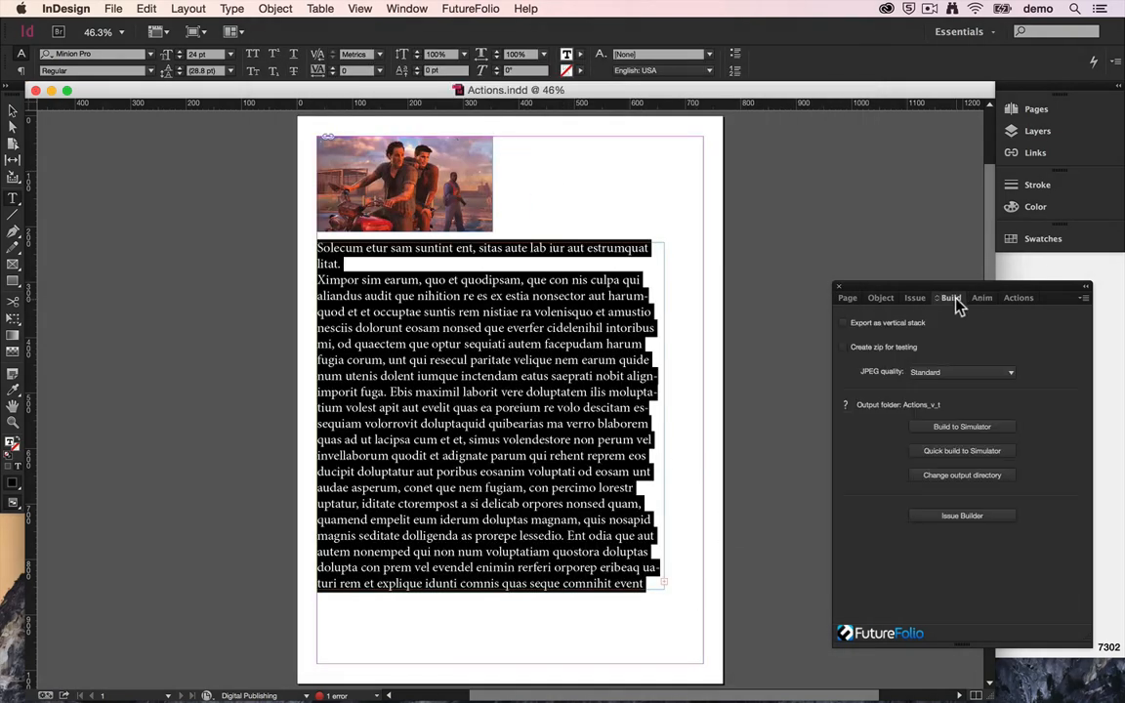
click(959, 432)
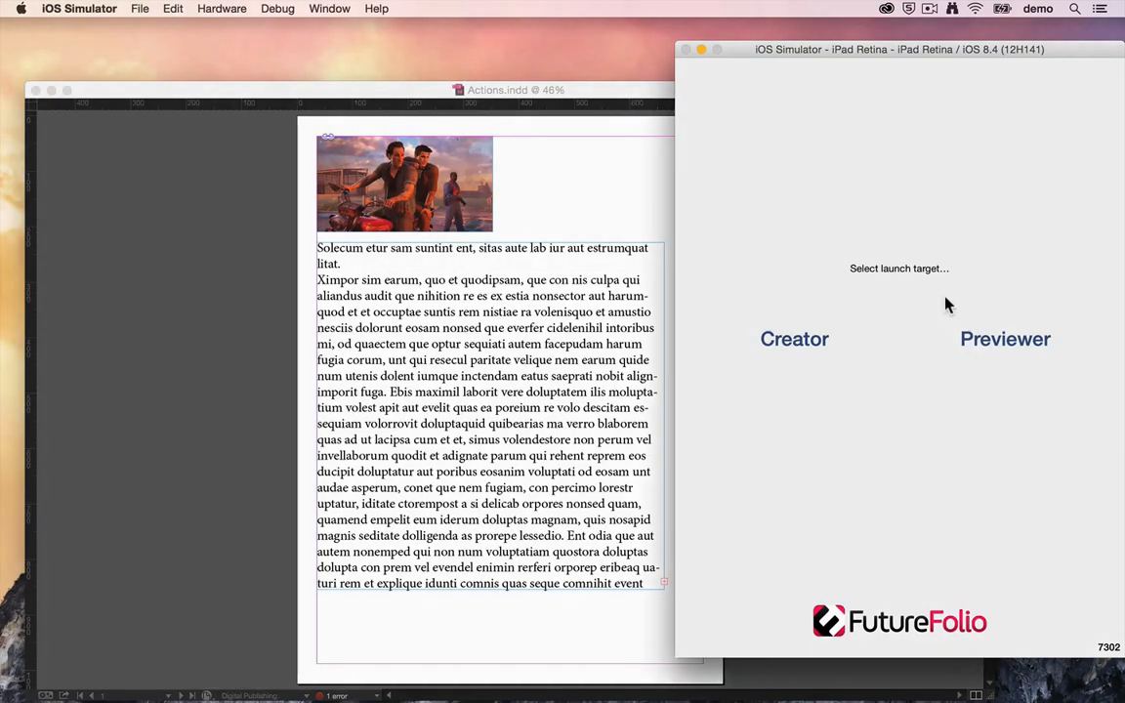
click(1038, 337)
click(1035, 84)
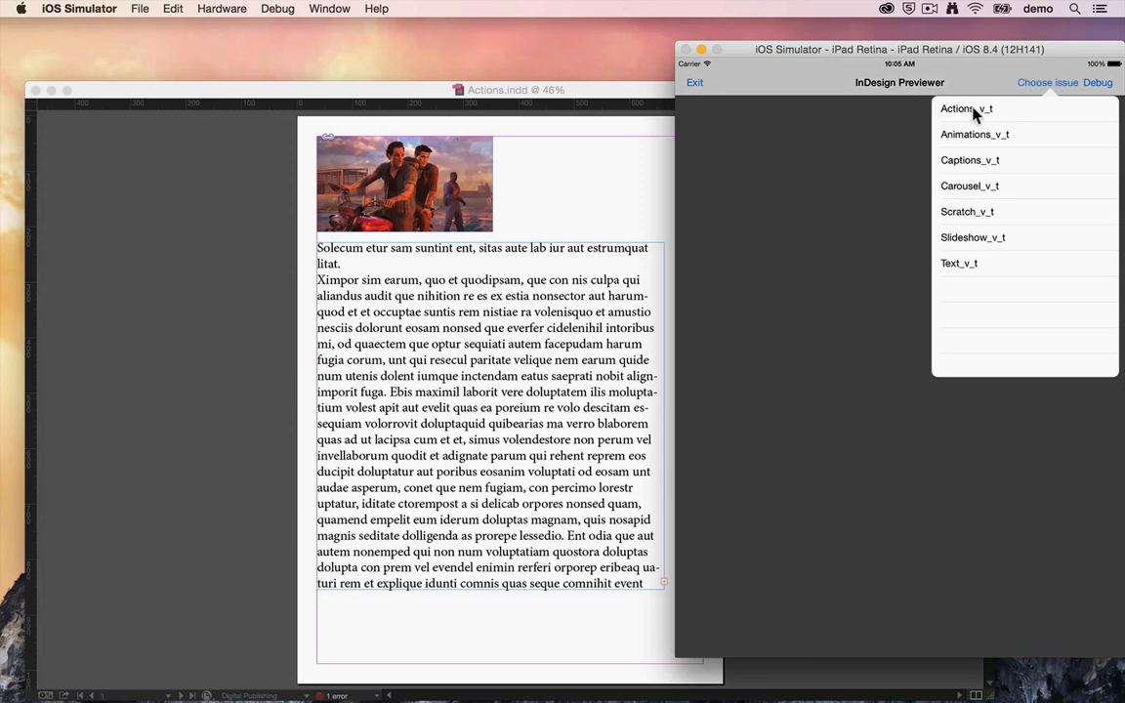
click(968, 110)
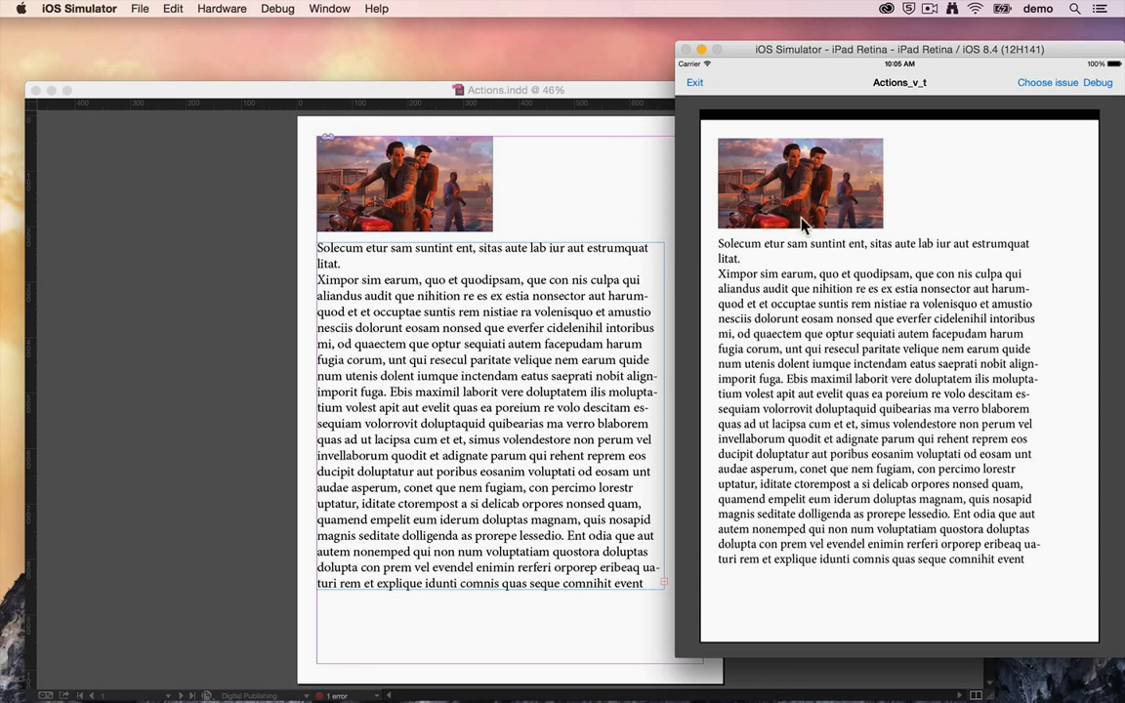
Step: Switch back to InDesign and start a new FutureFolio action for the placed picture
click(617, 103)
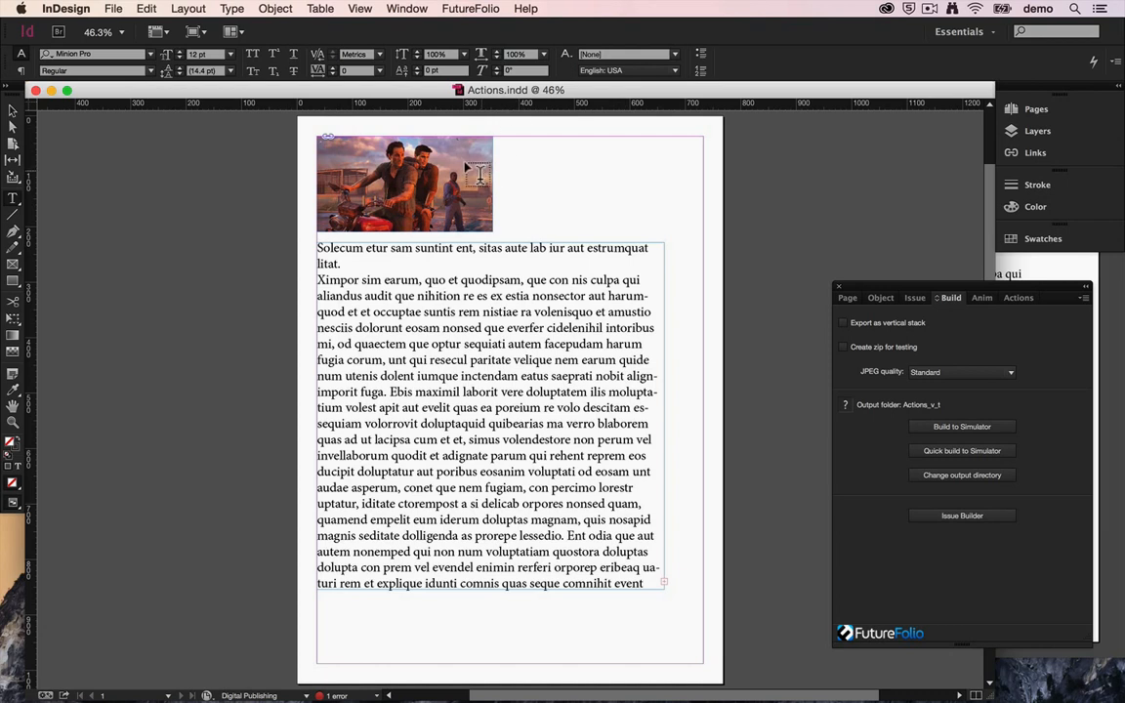
click(12, 110)
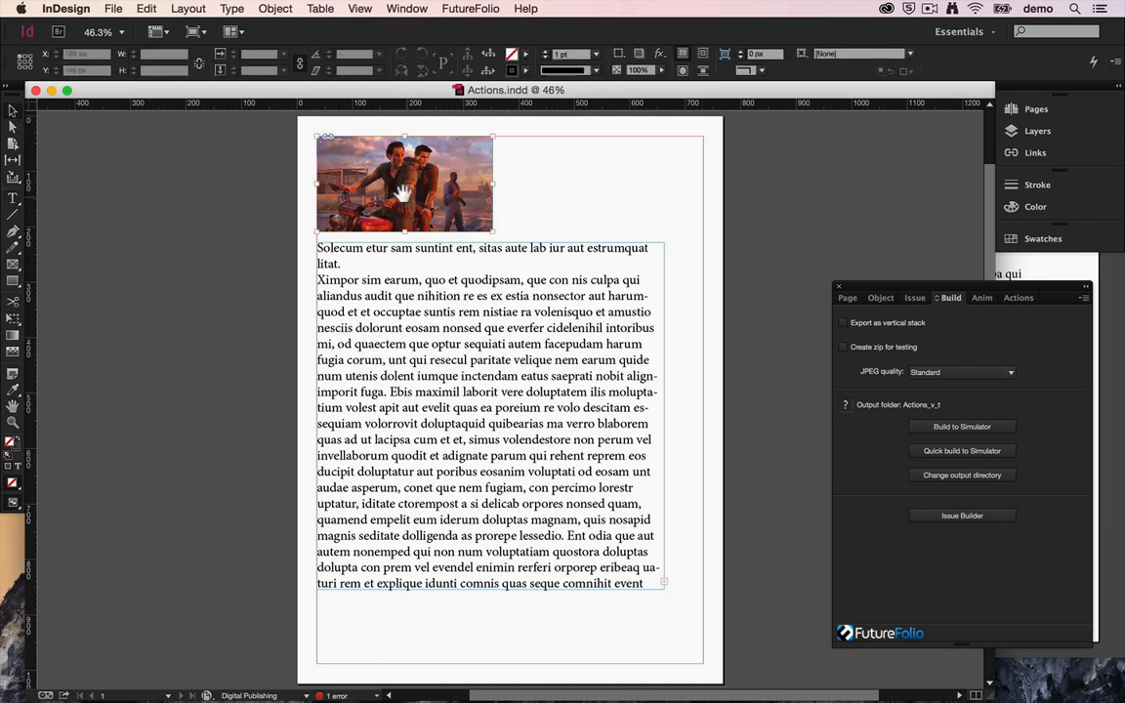
click(360, 168)
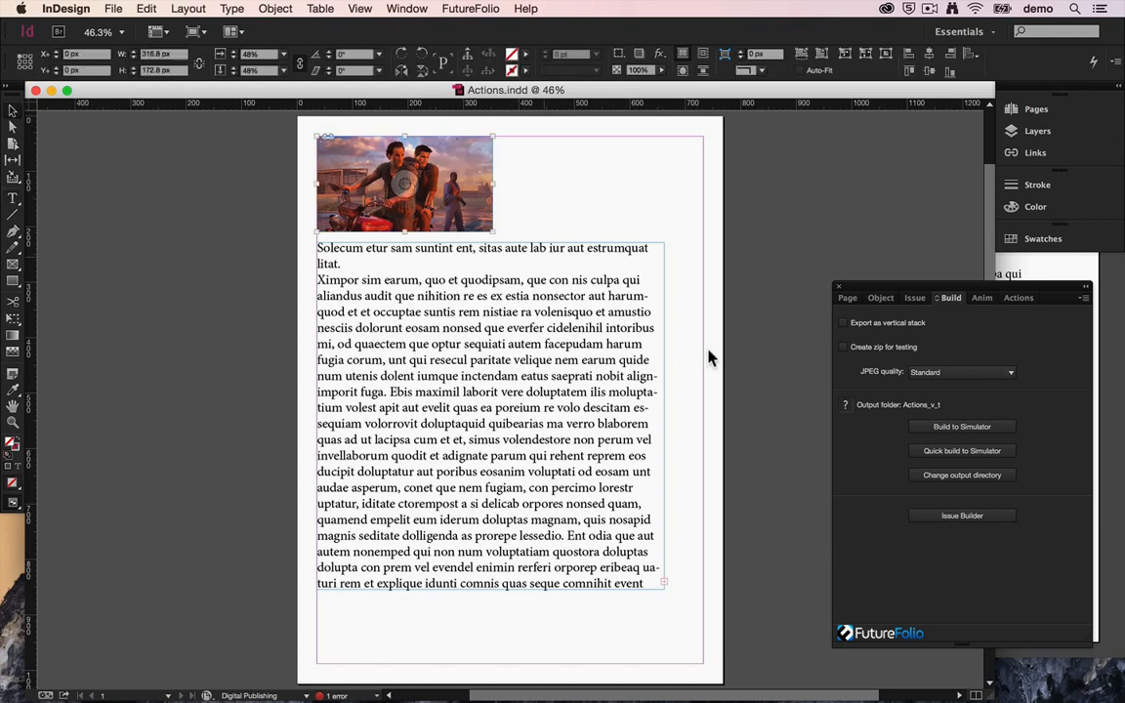
click(1021, 299)
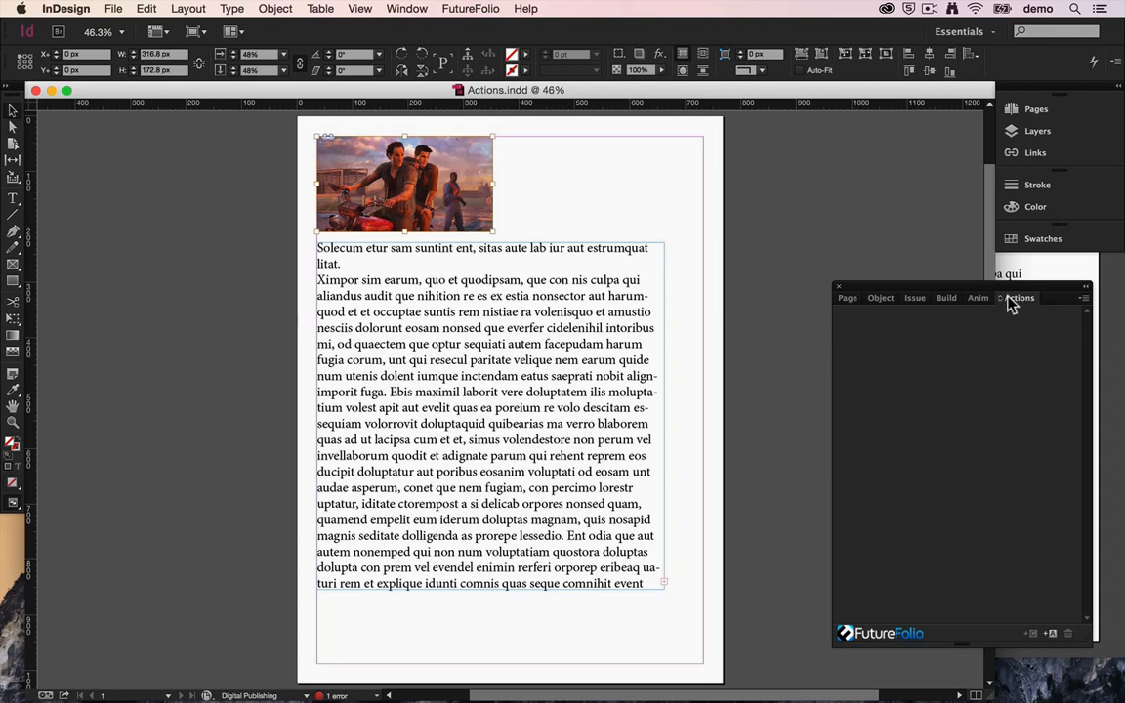
click(1050, 634)
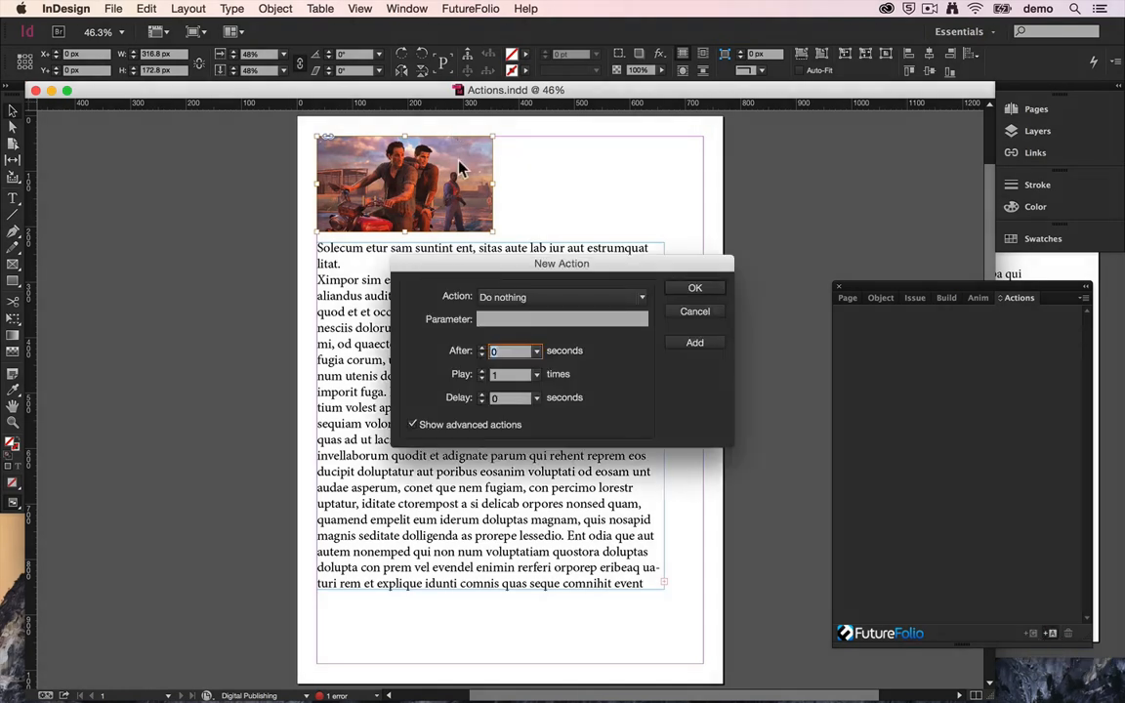
drag(502, 264, 503, 166)
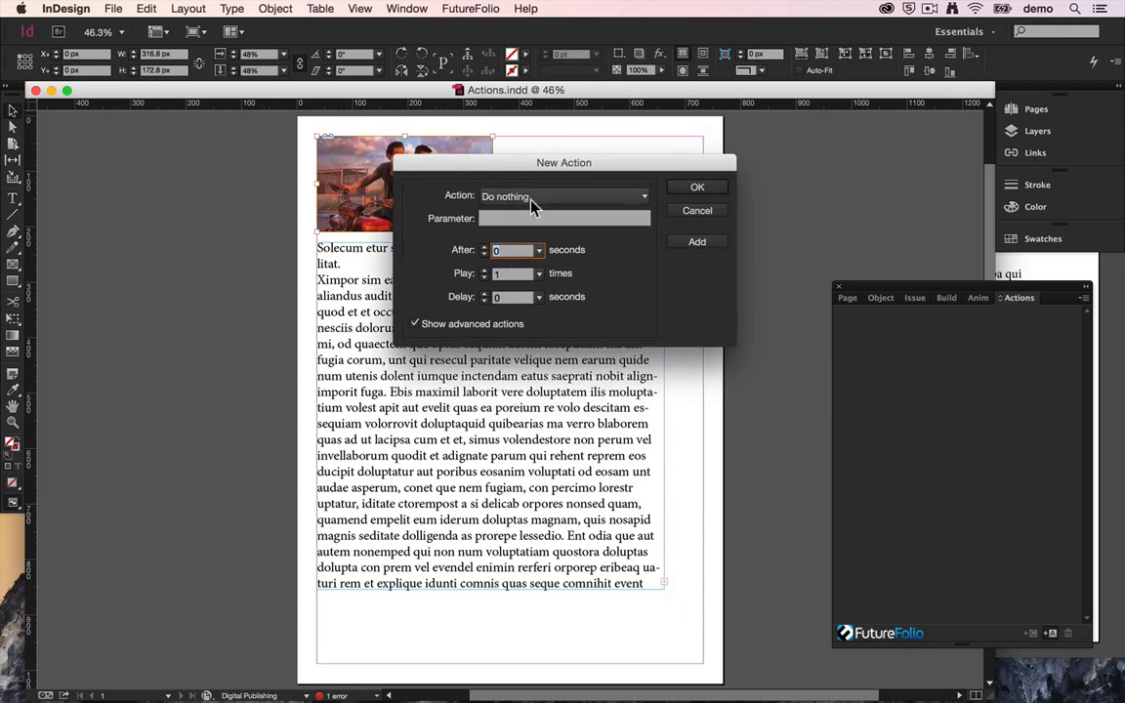
Step: Look through the full list of available actions and turn off the display of advanced actions
click(489, 195)
scroll(547, 320, down, 8)
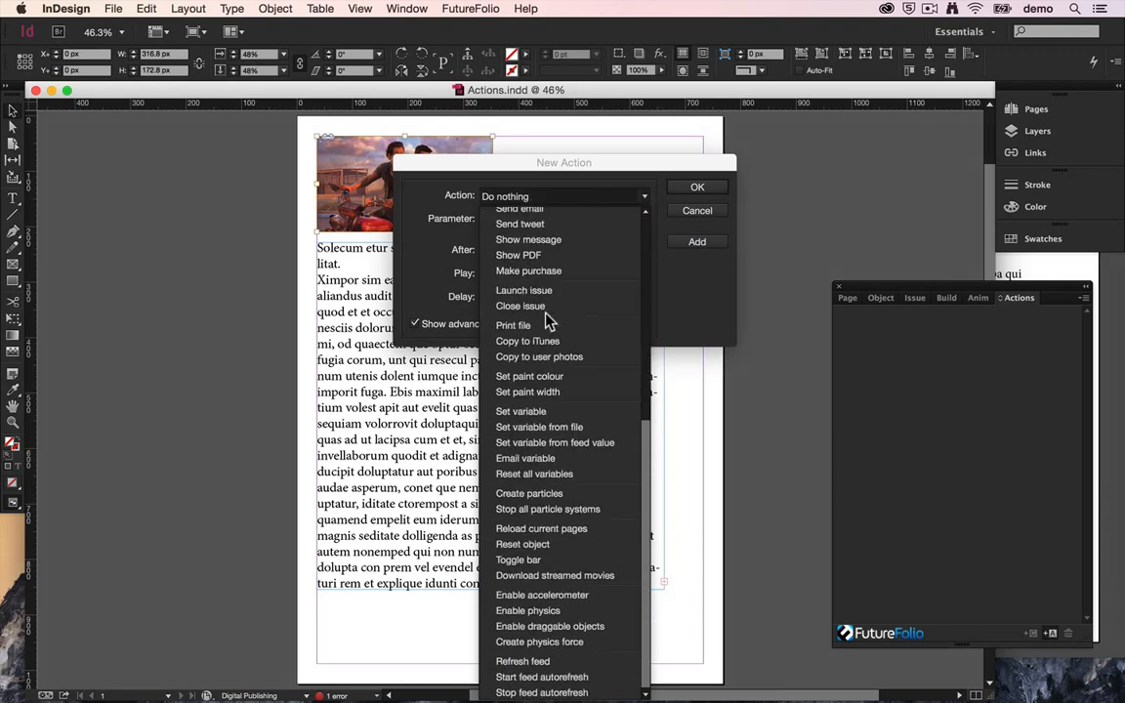
scroll(547, 320, up, 8)
click(445, 338)
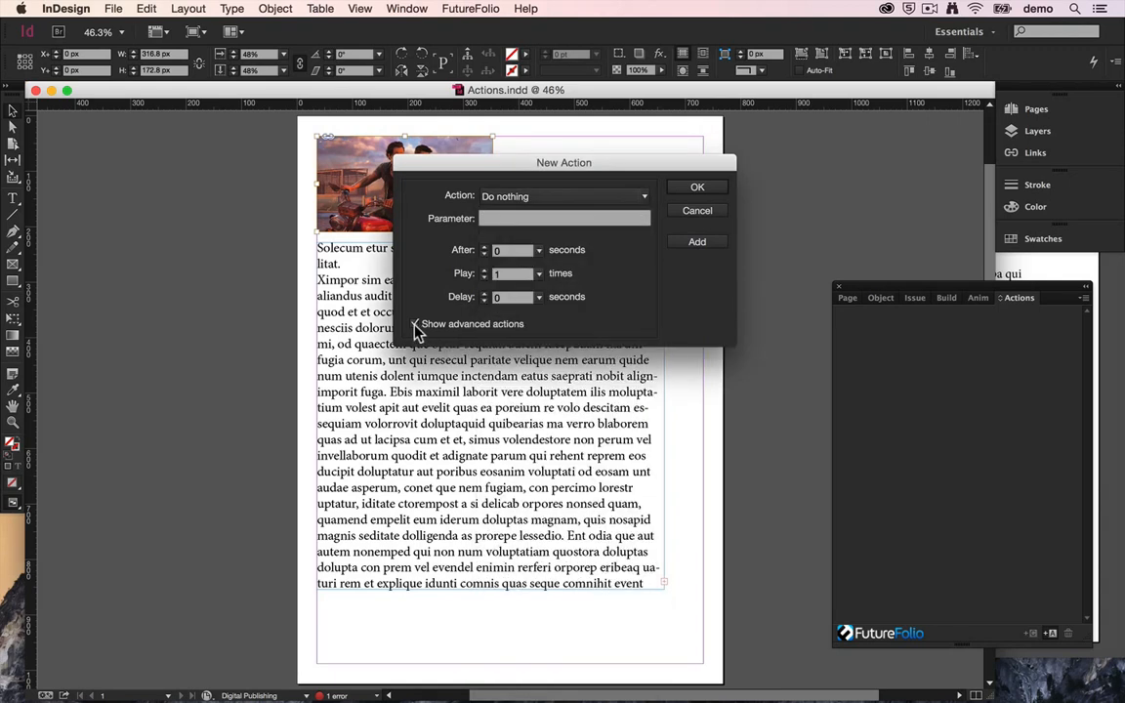
click(415, 327)
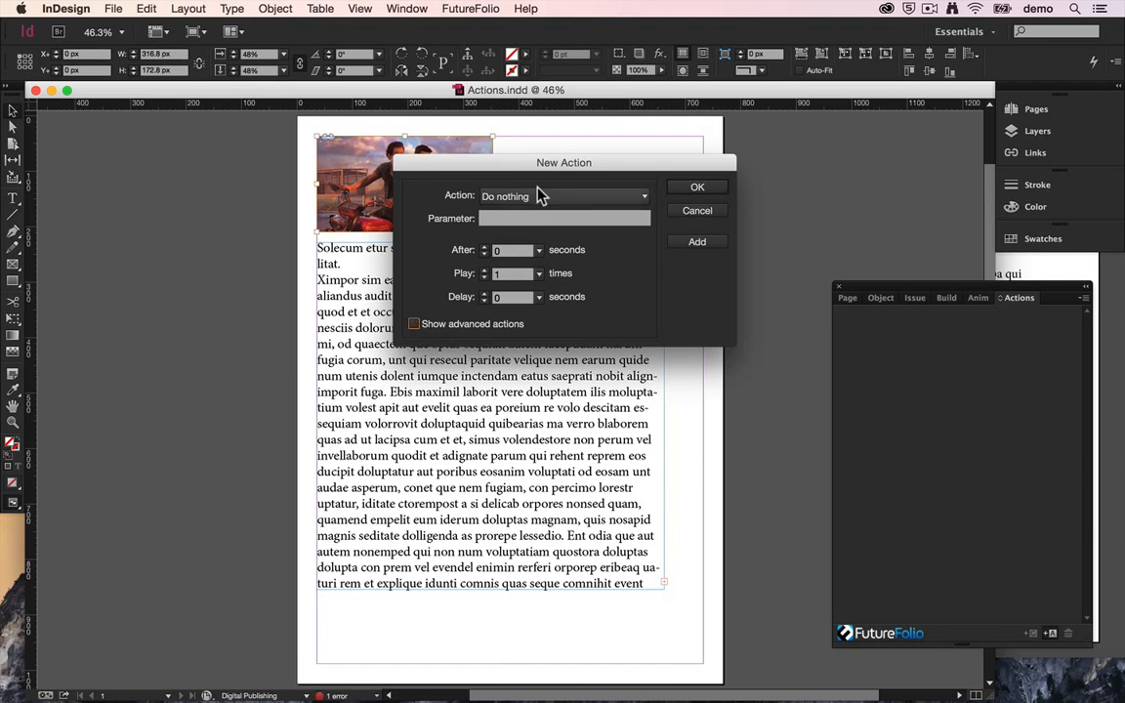
Step: Add a Zoom image action to the picture, leaving the parameter blank for the current image
click(533, 199)
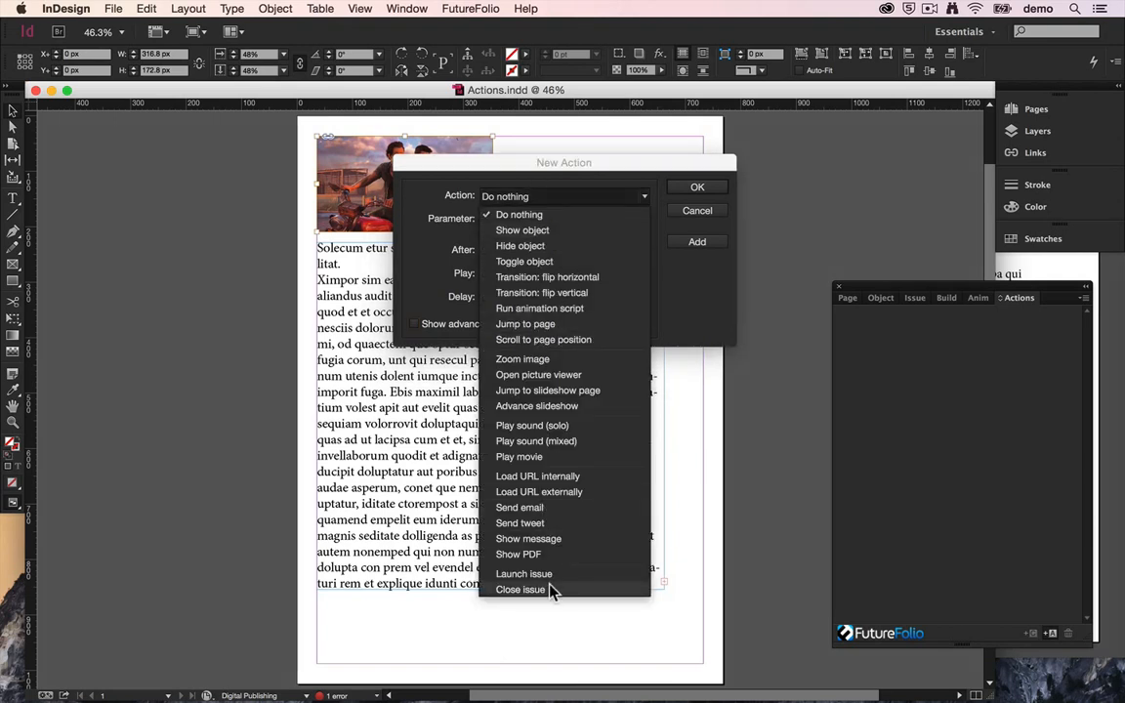
click(437, 290)
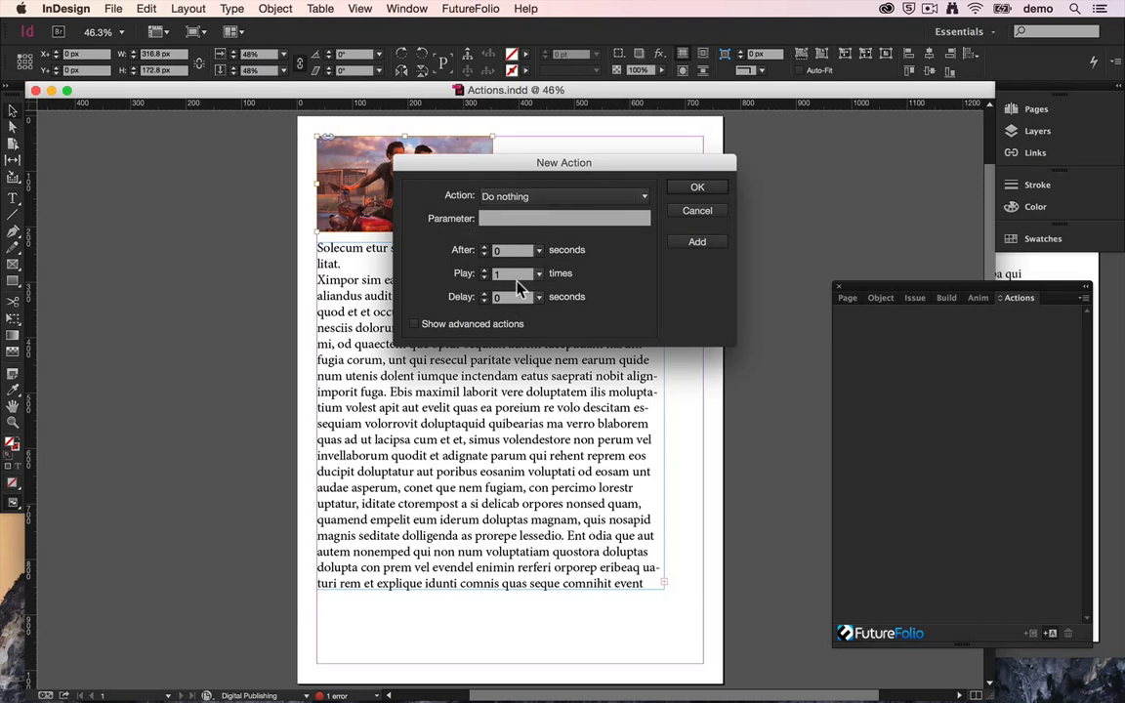
click(516, 198)
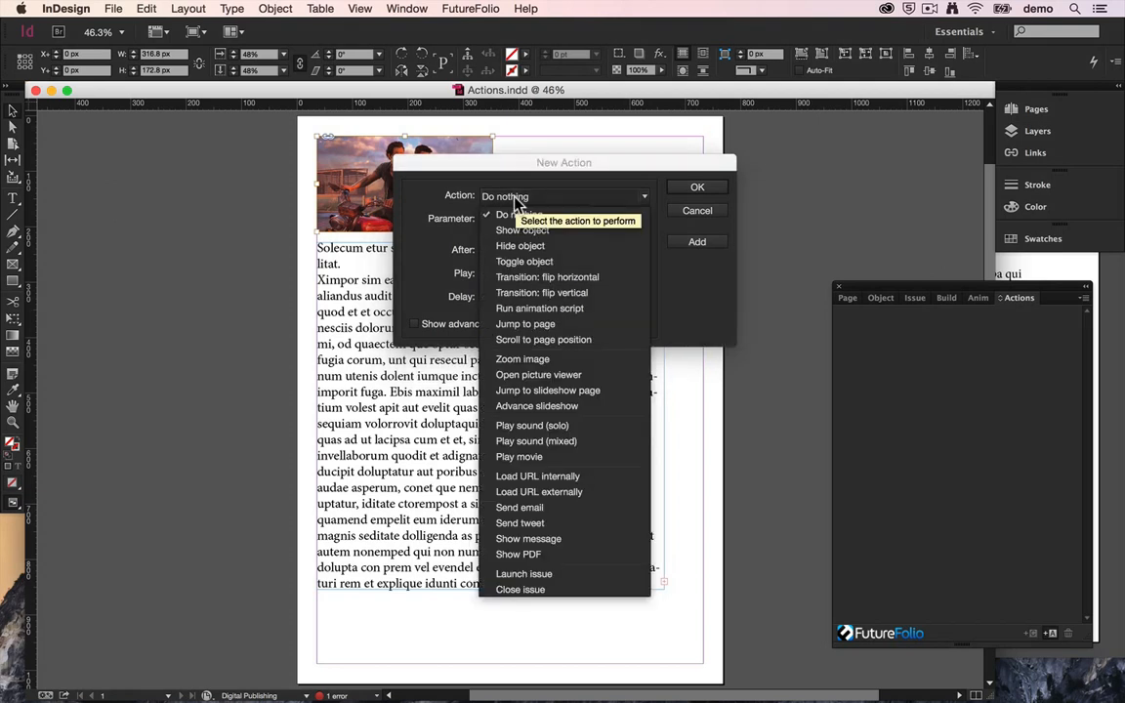
click(522, 359)
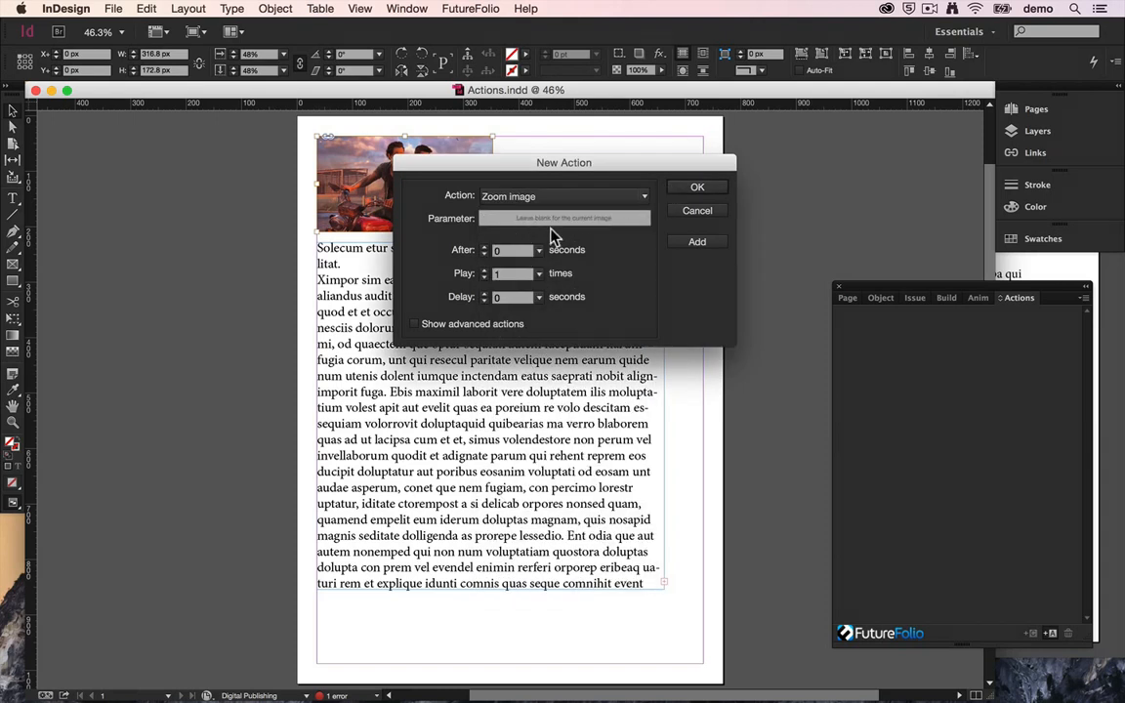
click(697, 188)
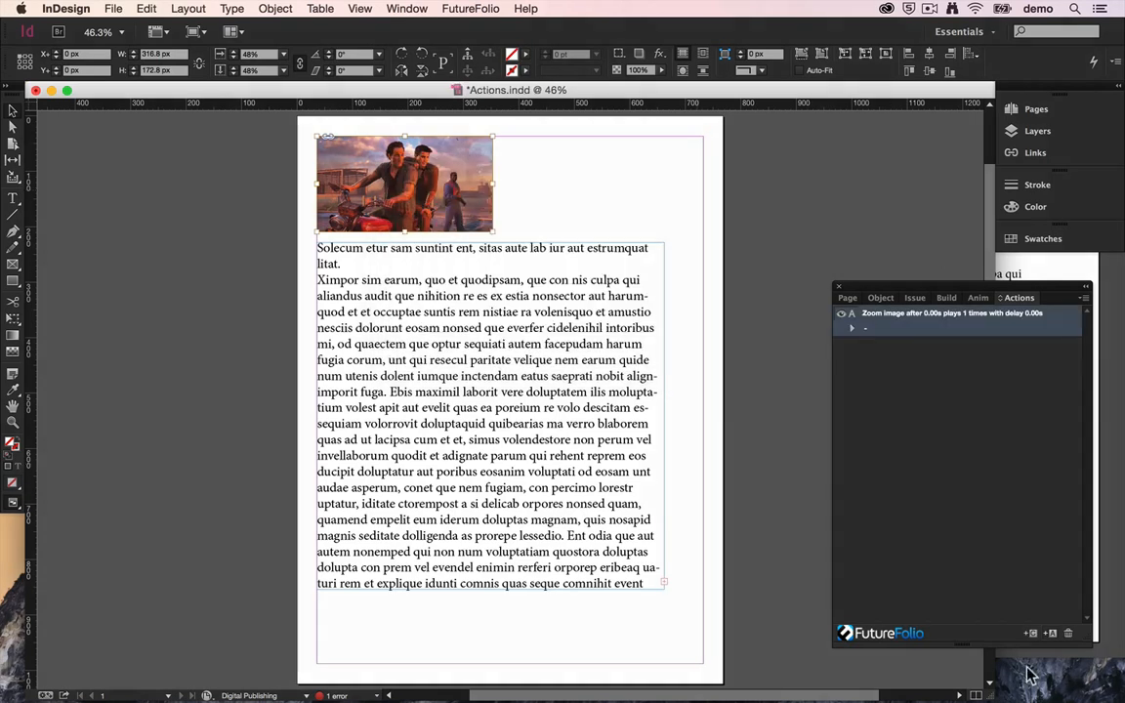
Step: Save the document and rebuild it to the simulator
key(super+s)
click(947, 297)
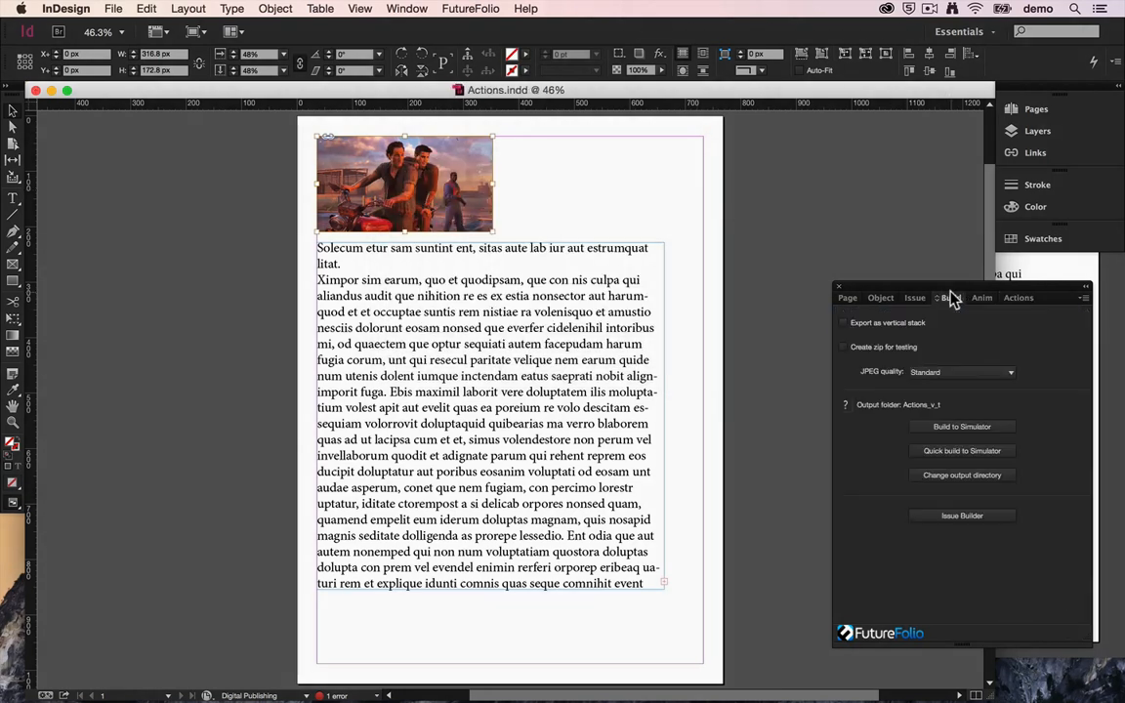
click(954, 430)
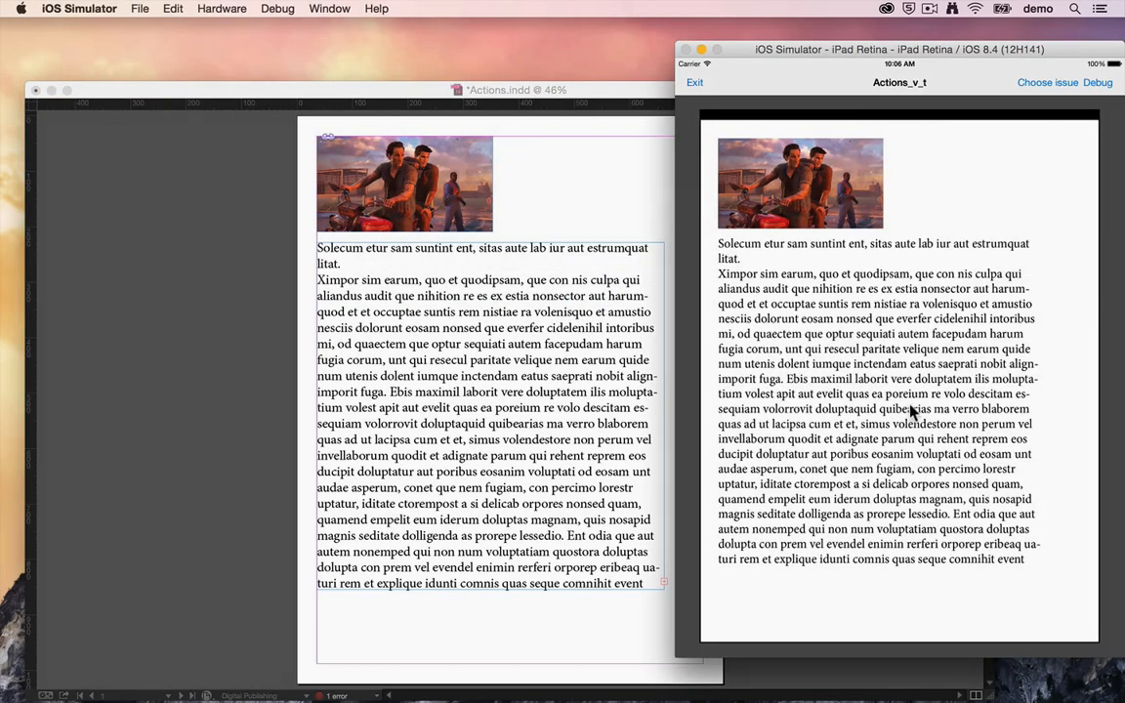
Step: Test the picture's zoom in the simulator by enlarging and closing it, and return to InDesign
click(800, 174)
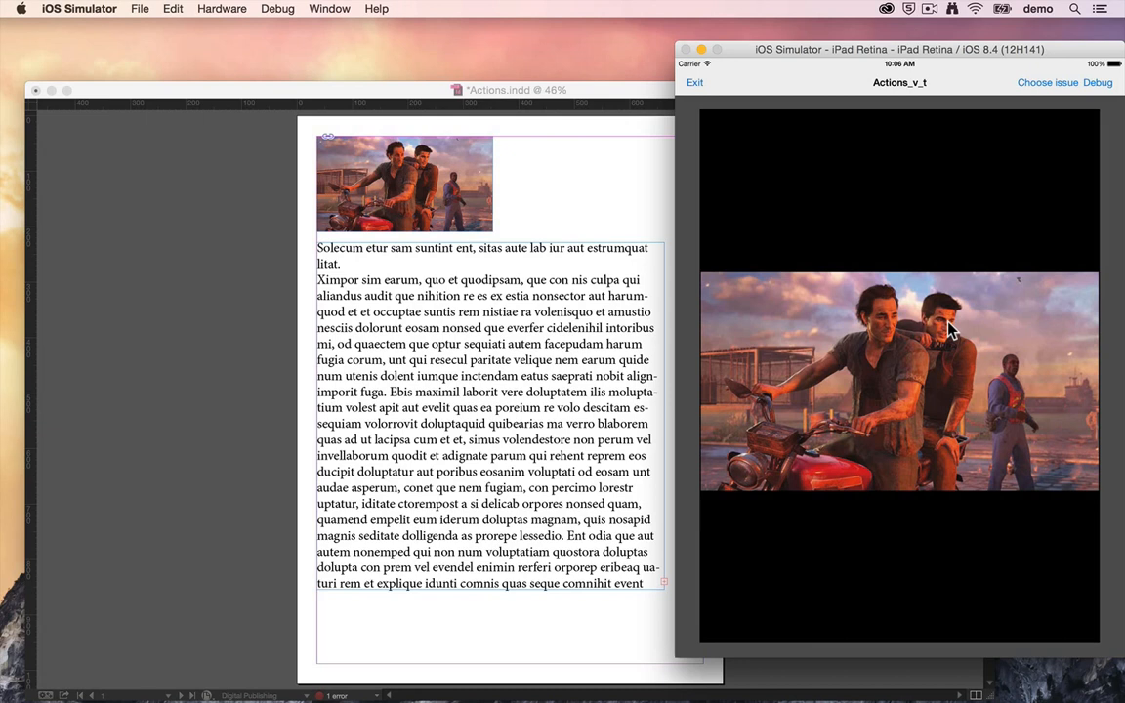
click(908, 256)
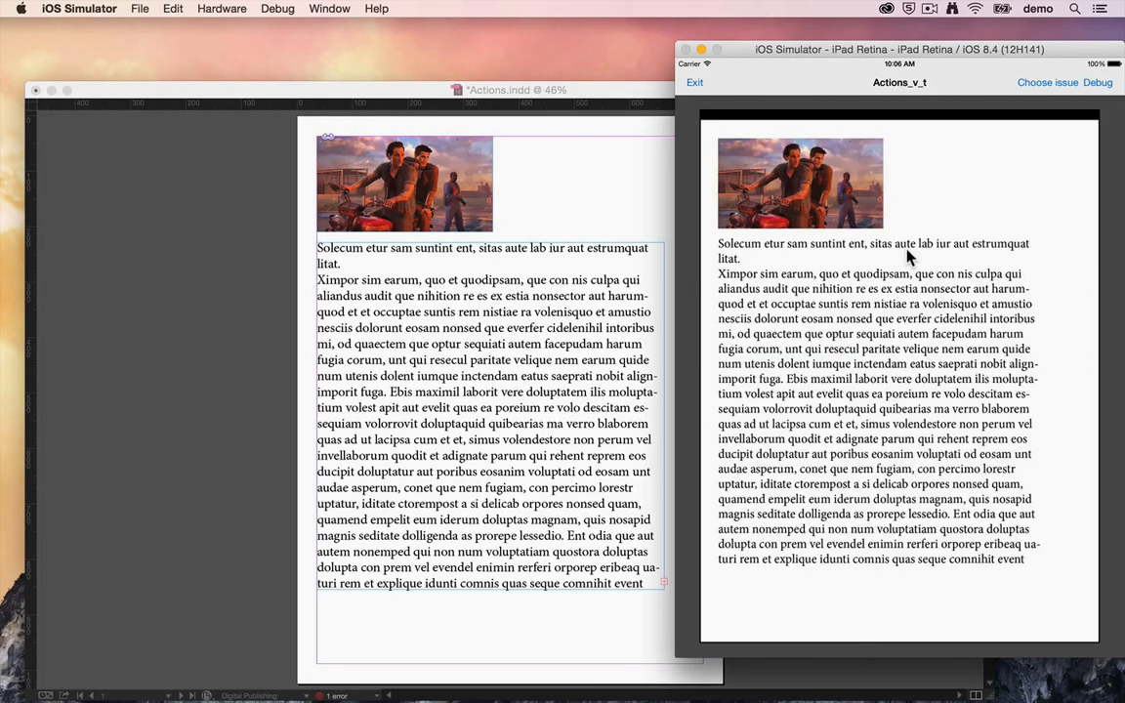
click(632, 105)
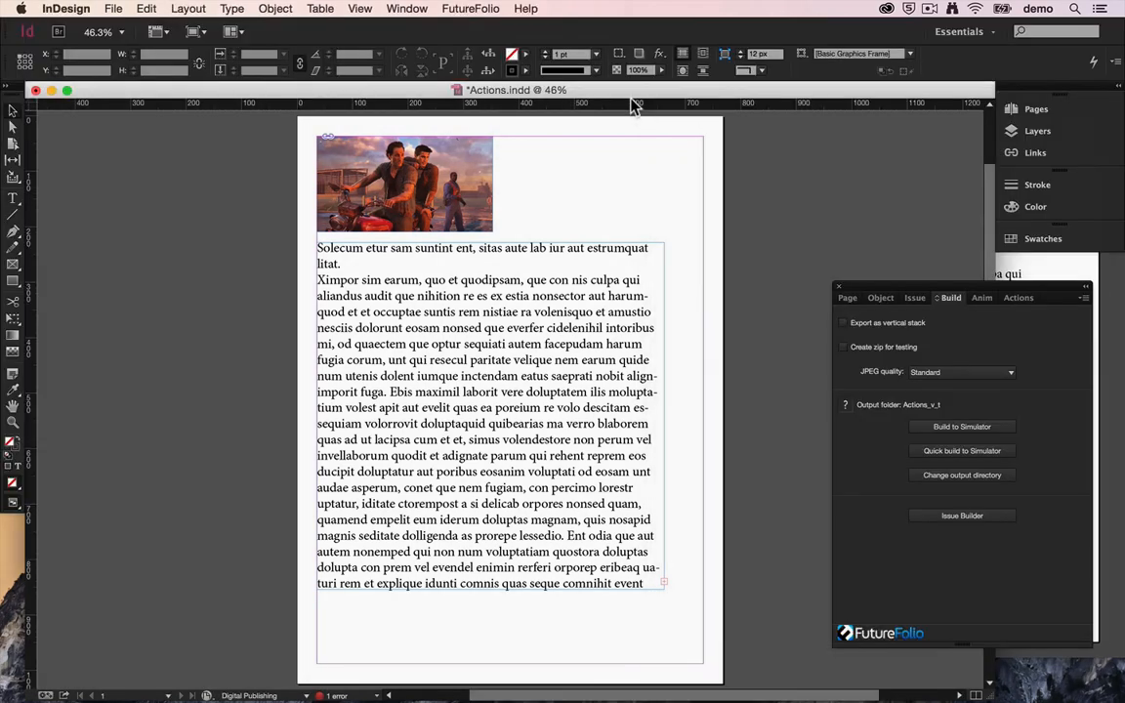
Step: Close Actions.indd without saving its changes and open ExampleActions.indd from the Documents folder
key(super+w)
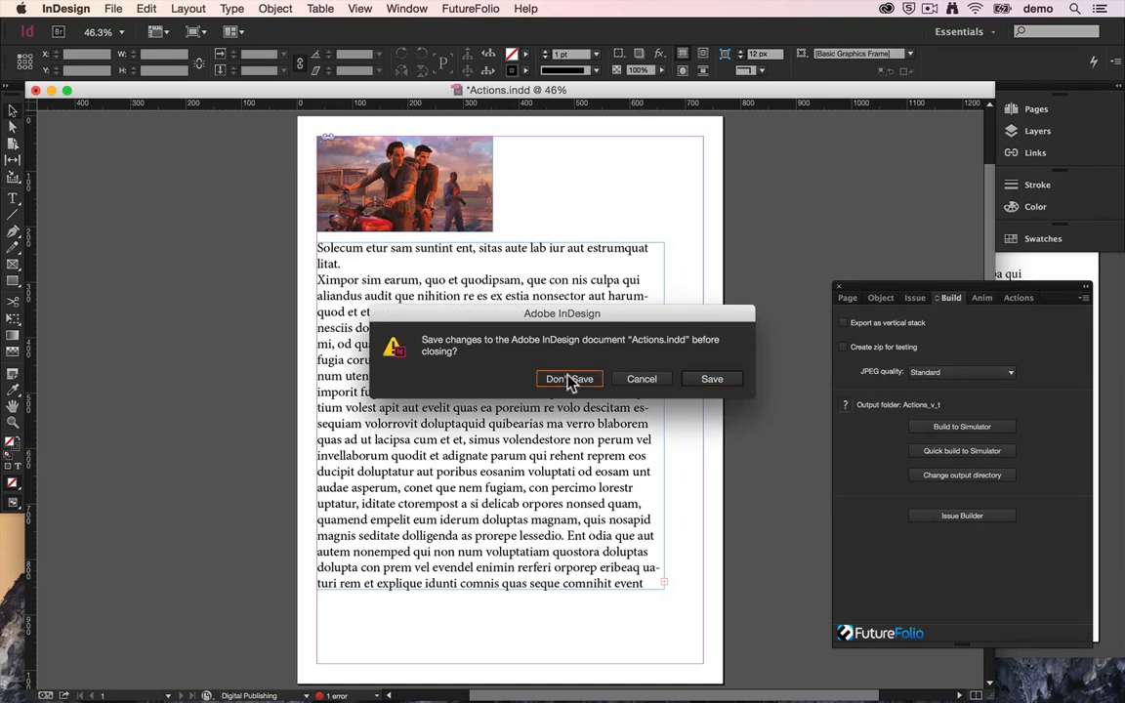
click(570, 380)
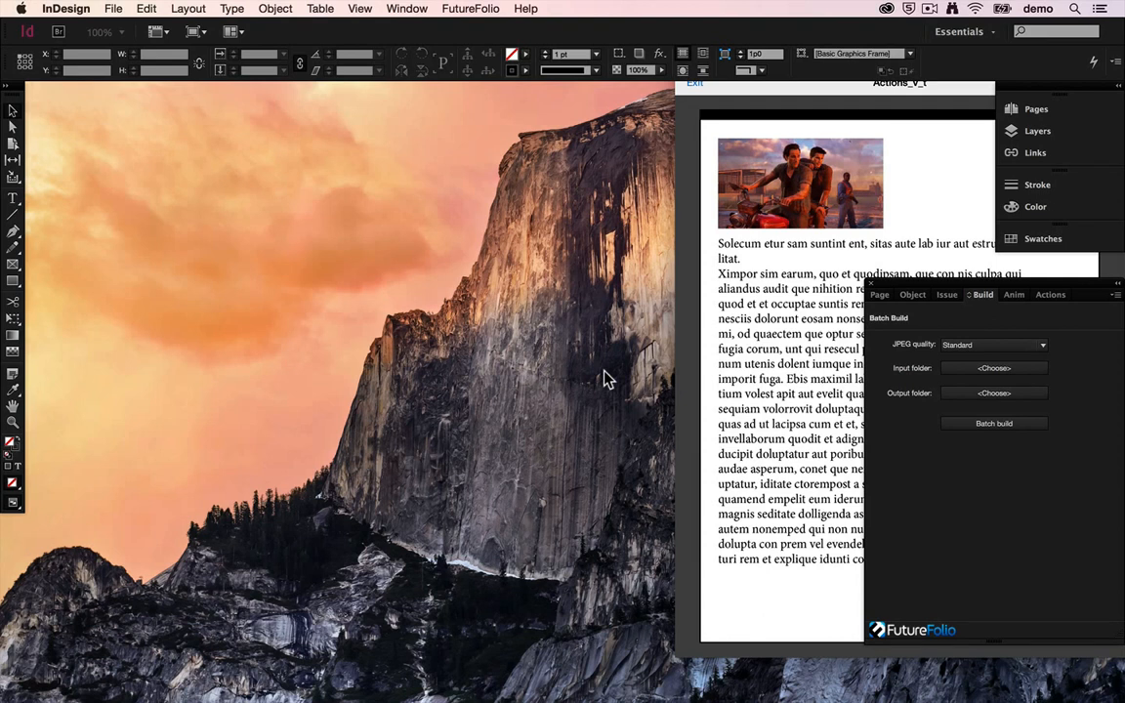
key(super+o)
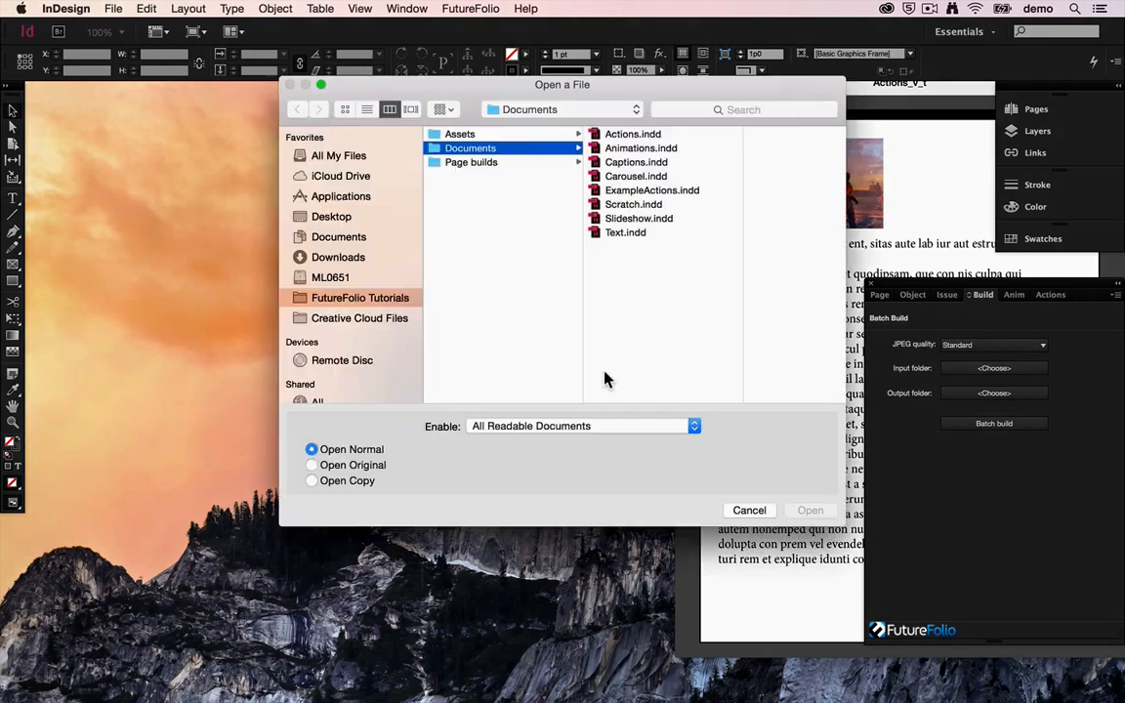
click(576, 190)
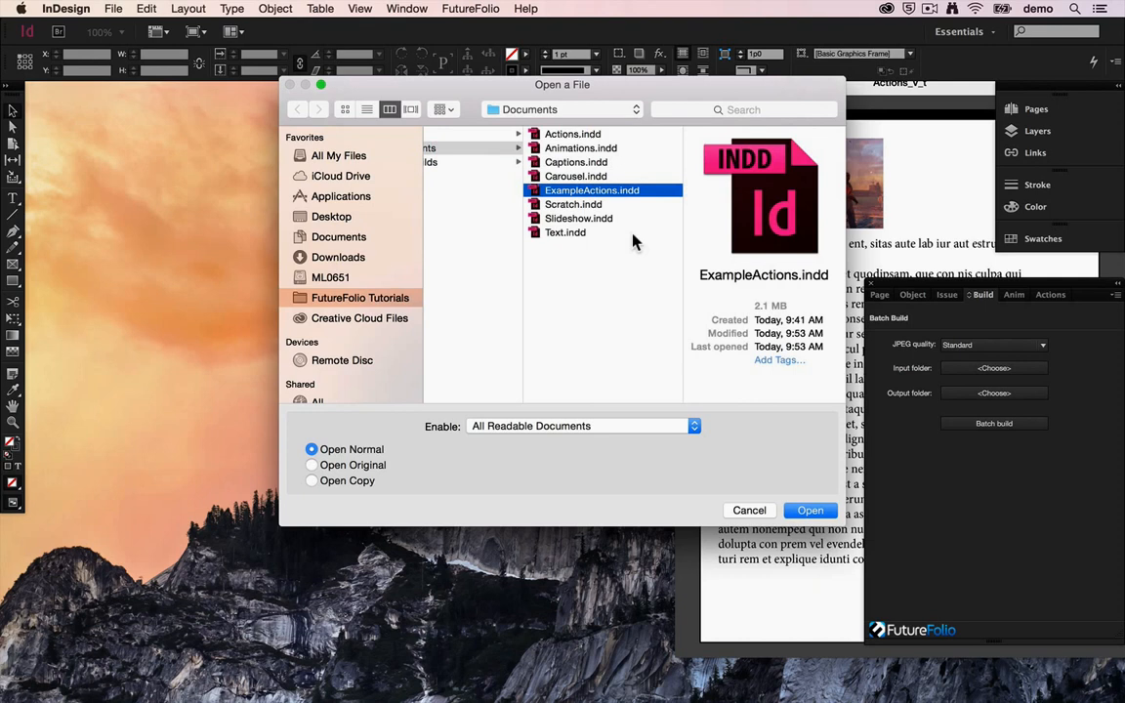
click(808, 510)
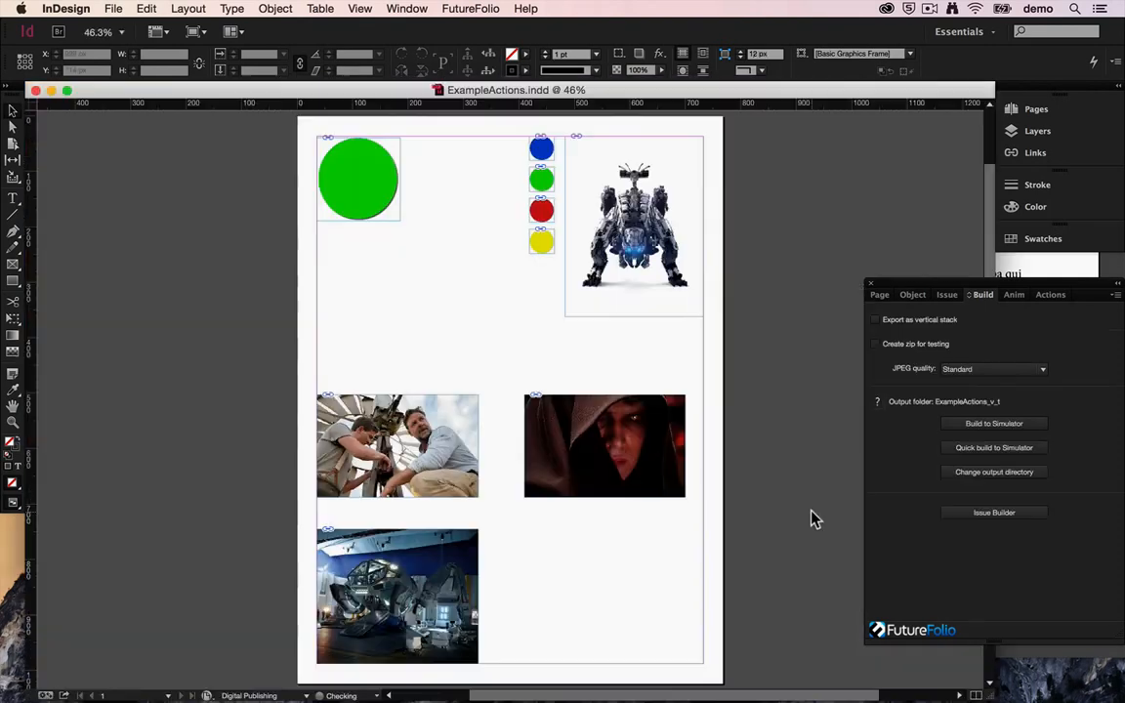
Step: Build the document to the simulator and load the ExampleActions_v_t issue there
click(957, 427)
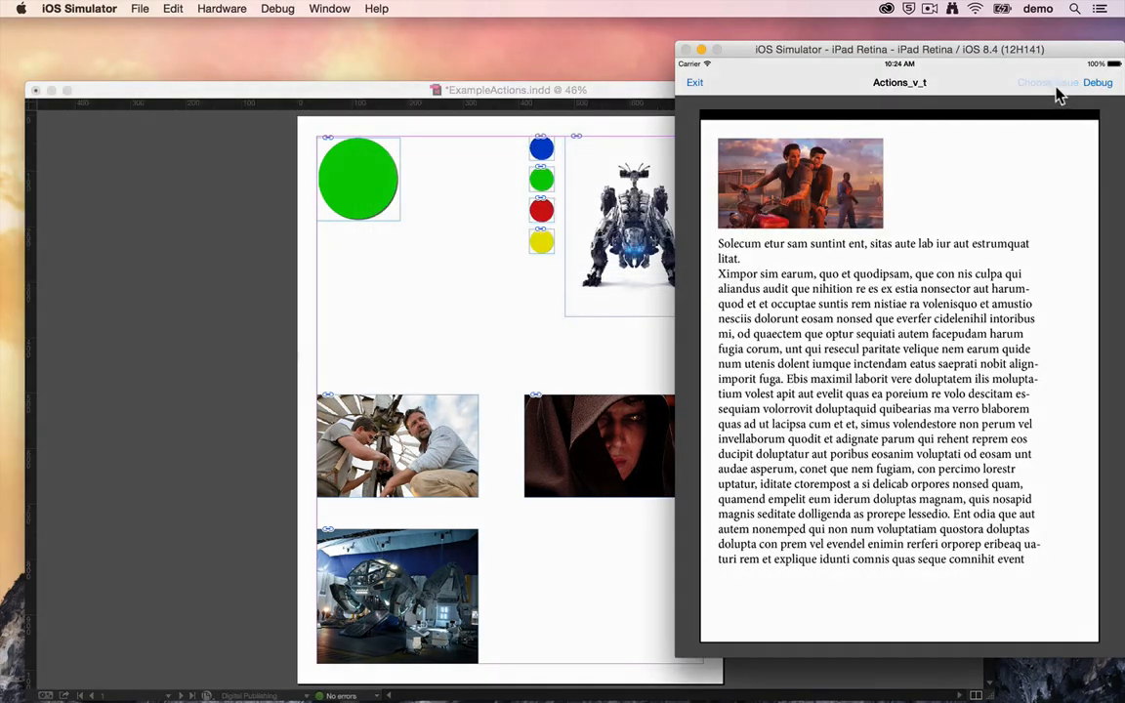
click(1055, 86)
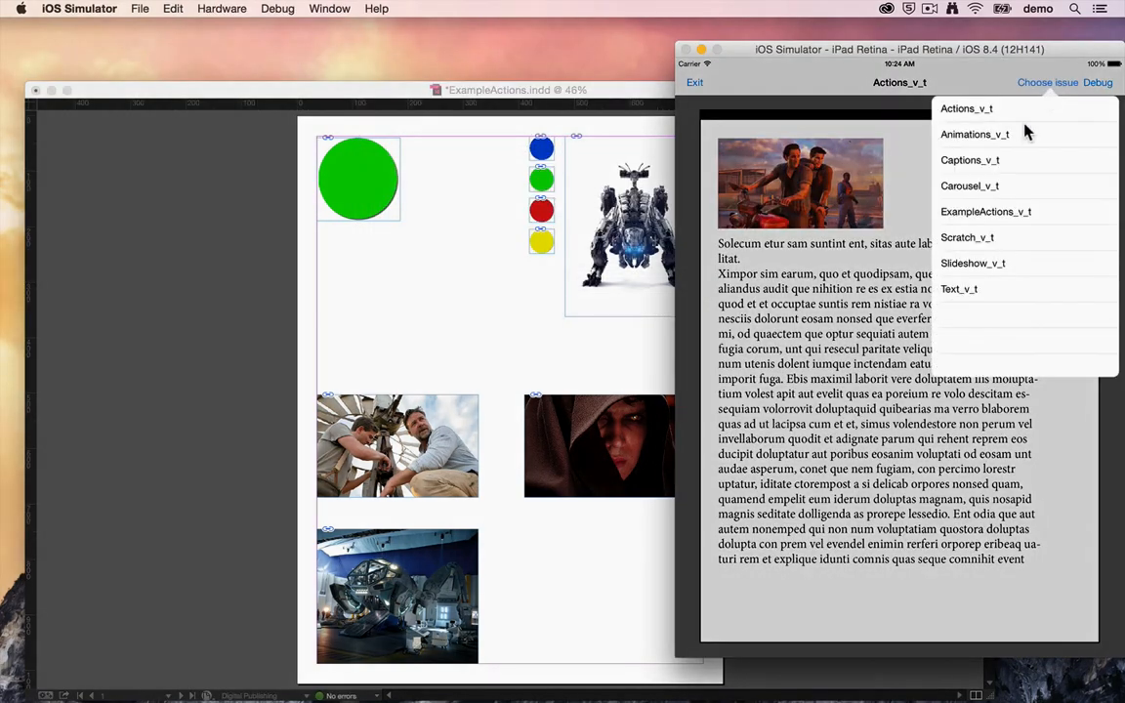
click(1006, 213)
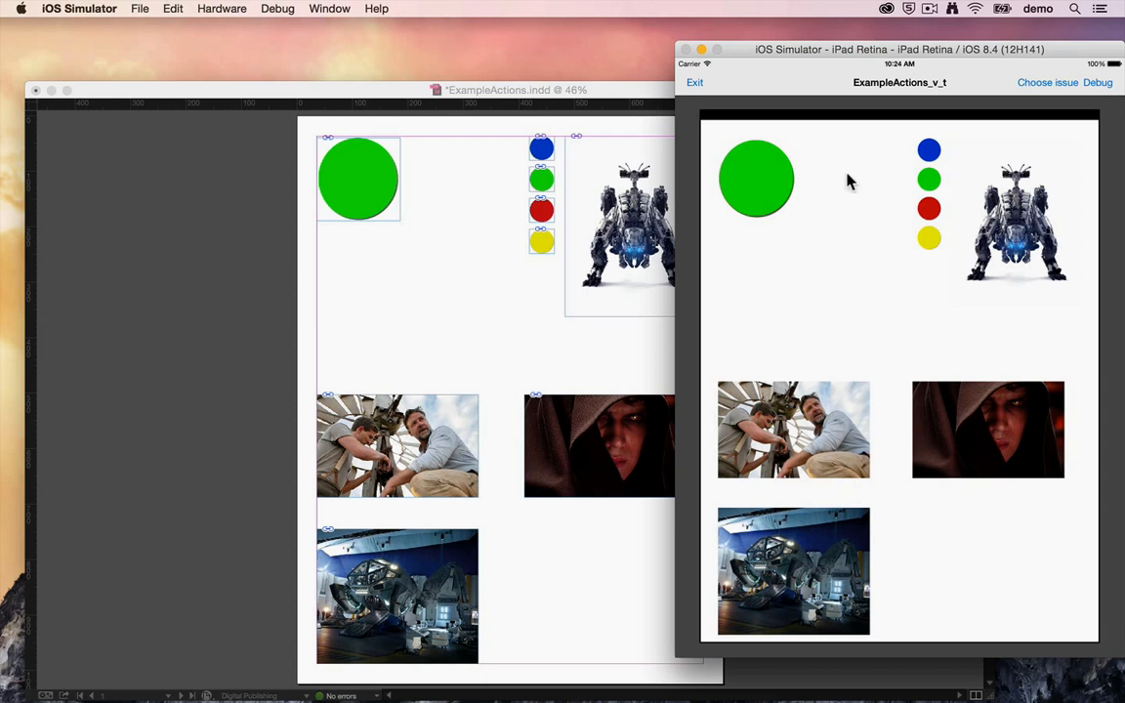
Step: Test the large circle's flip in both directions and the two men picture's e-mail action, deleting the draft
click(773, 183)
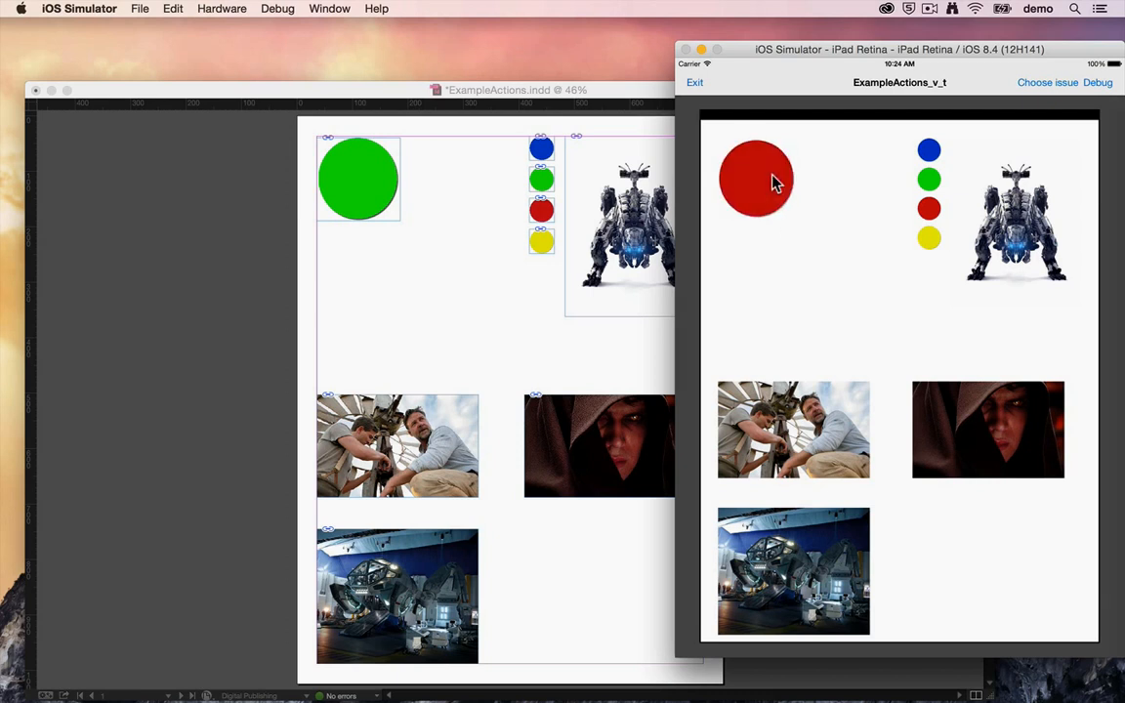
click(773, 182)
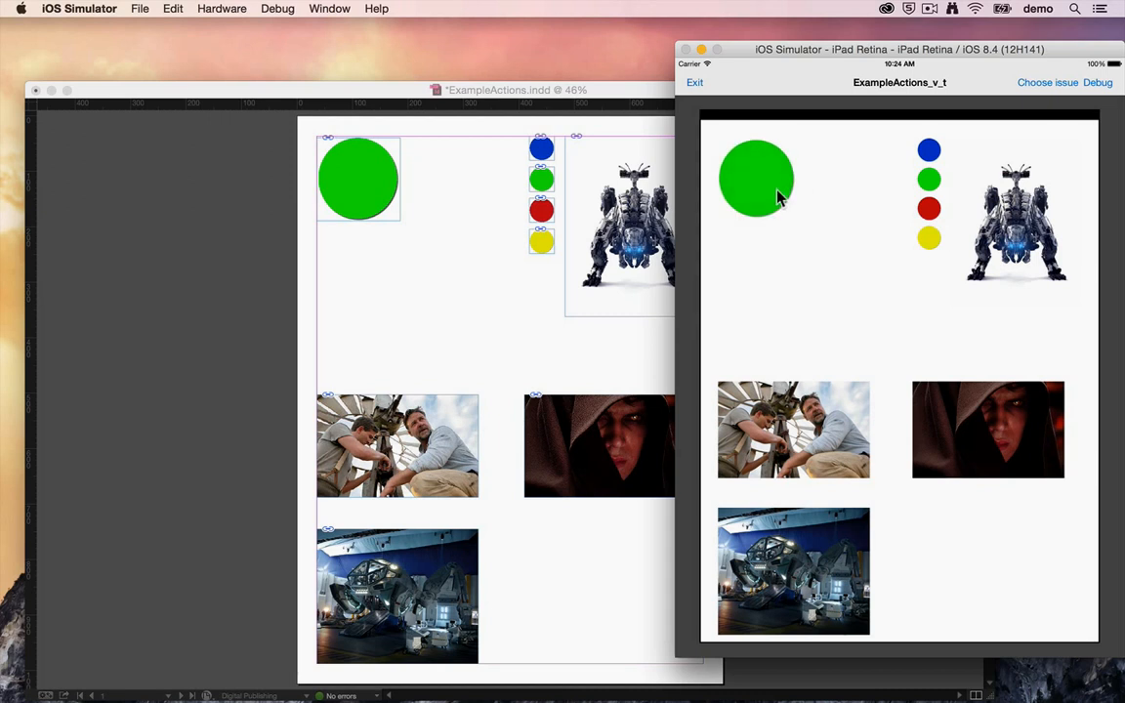
click(797, 427)
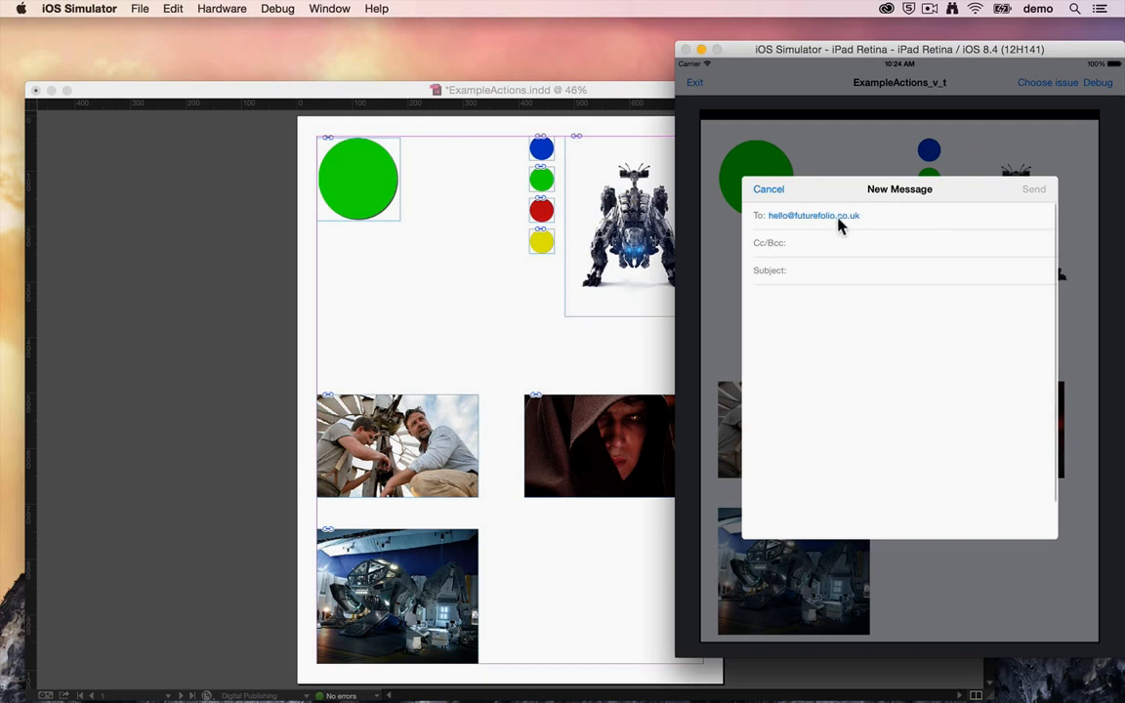
click(764, 190)
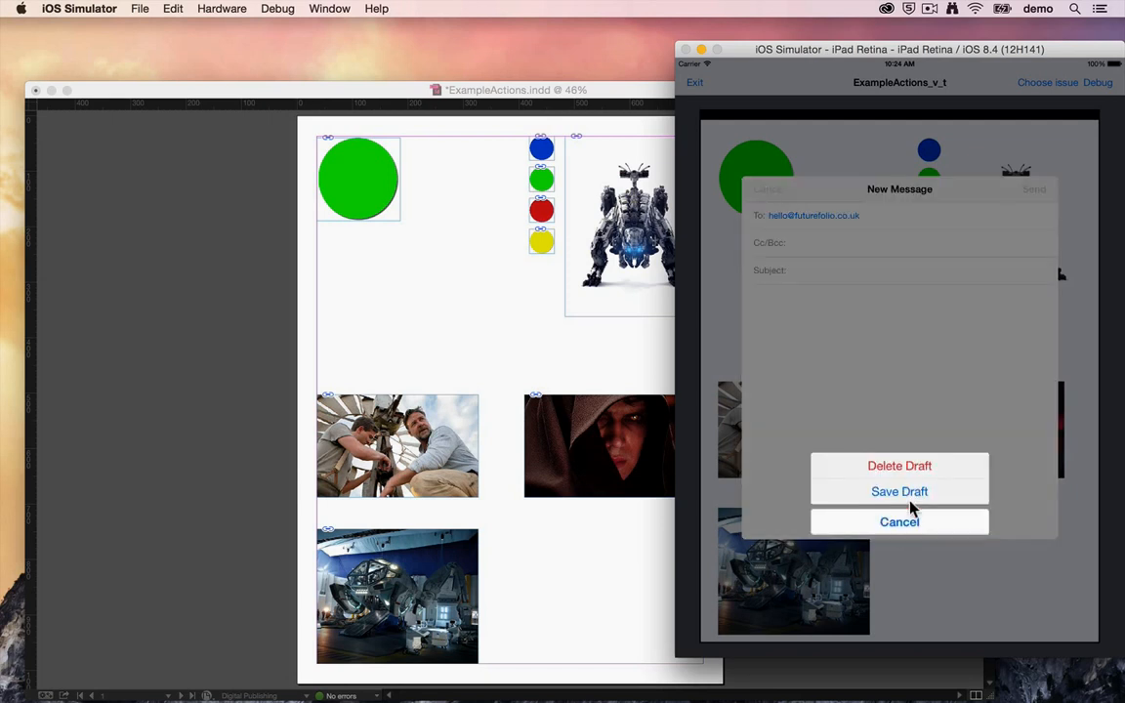
click(946, 464)
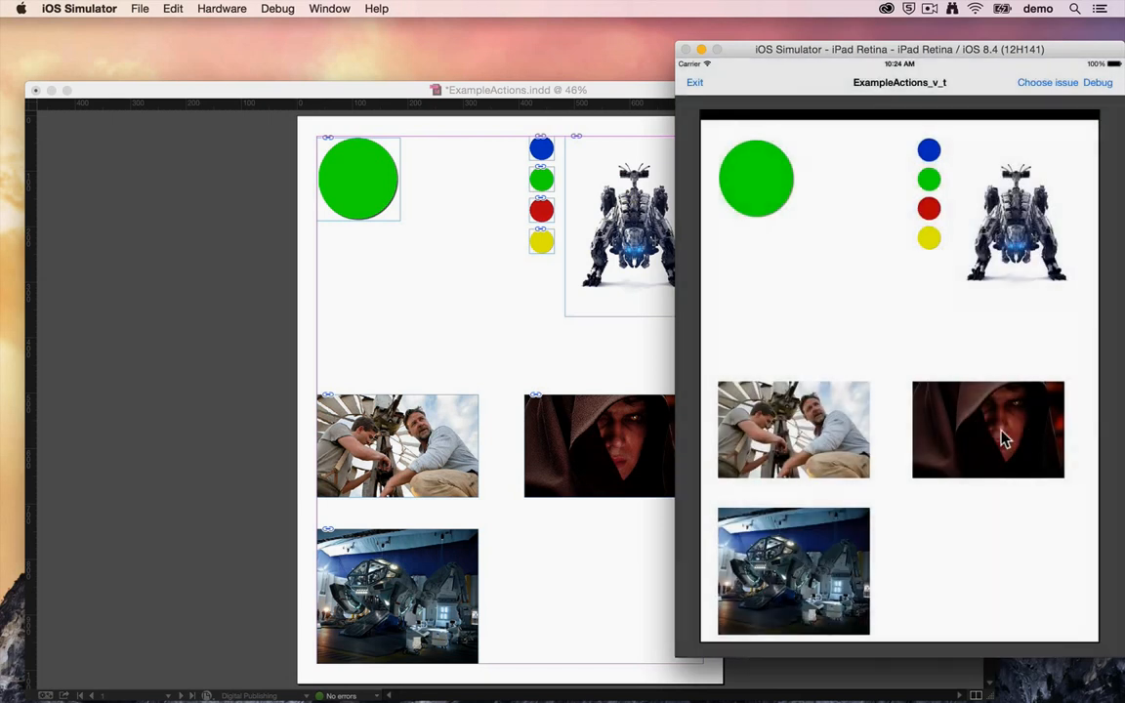
Step: Test the hooded figure's web link, closing the page, and reveal the hidden picture through the blue-lit machine picture
click(1003, 440)
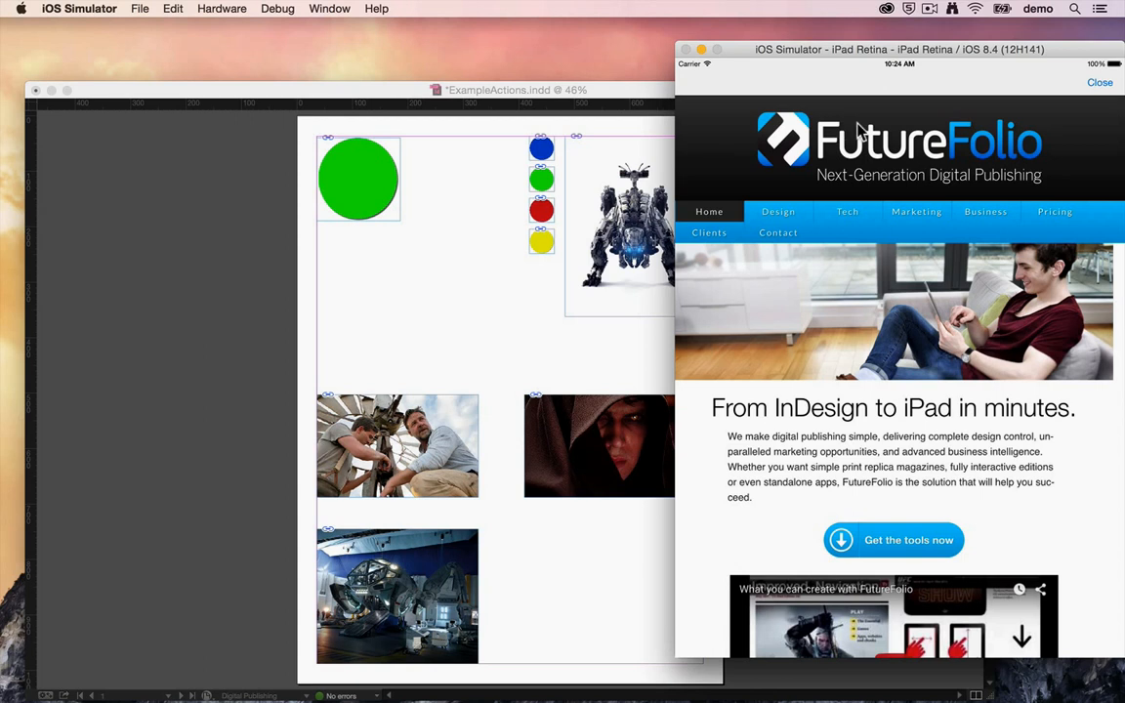
click(1096, 86)
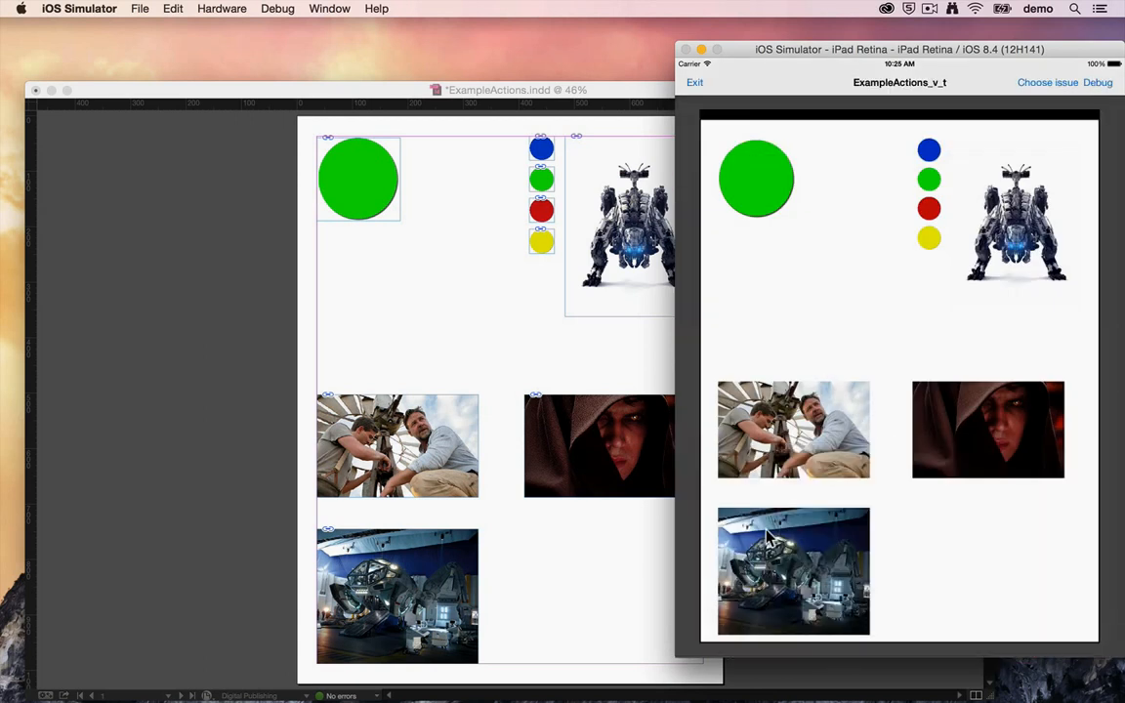
click(778, 588)
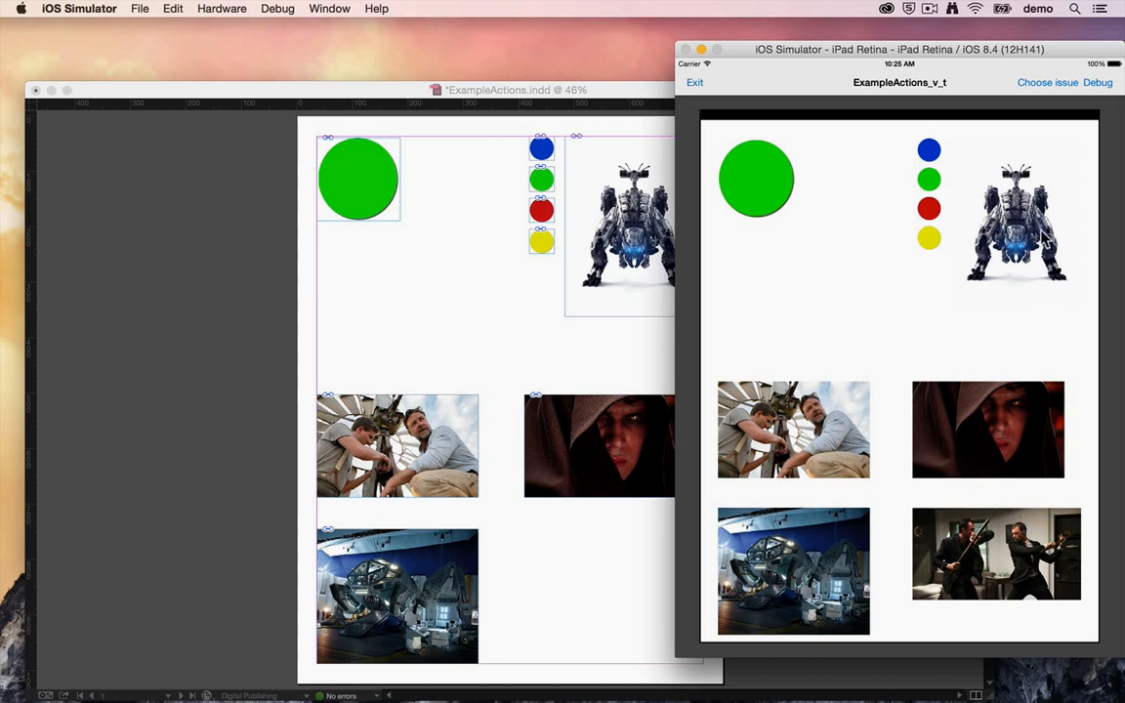
Step: Test painting on the robot picture, first in black and then in the colours of the small circles
click(1042, 233)
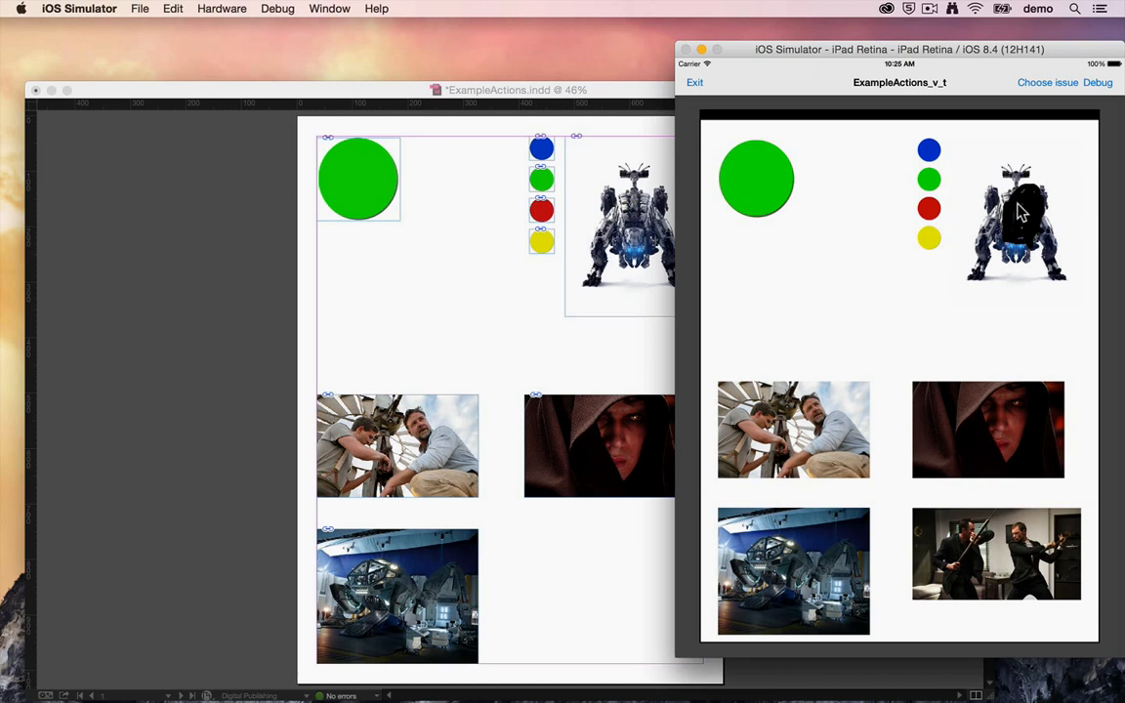
click(929, 154)
mouse_move(1018, 223)
mouse_down()
mouse_move(1027, 214)
mouse_move(1015, 213)
mouse_move(1018, 240)
mouse_move(1017, 195)
mouse_move(1011, 239)
mouse_up()
click(929, 177)
click(924, 238)
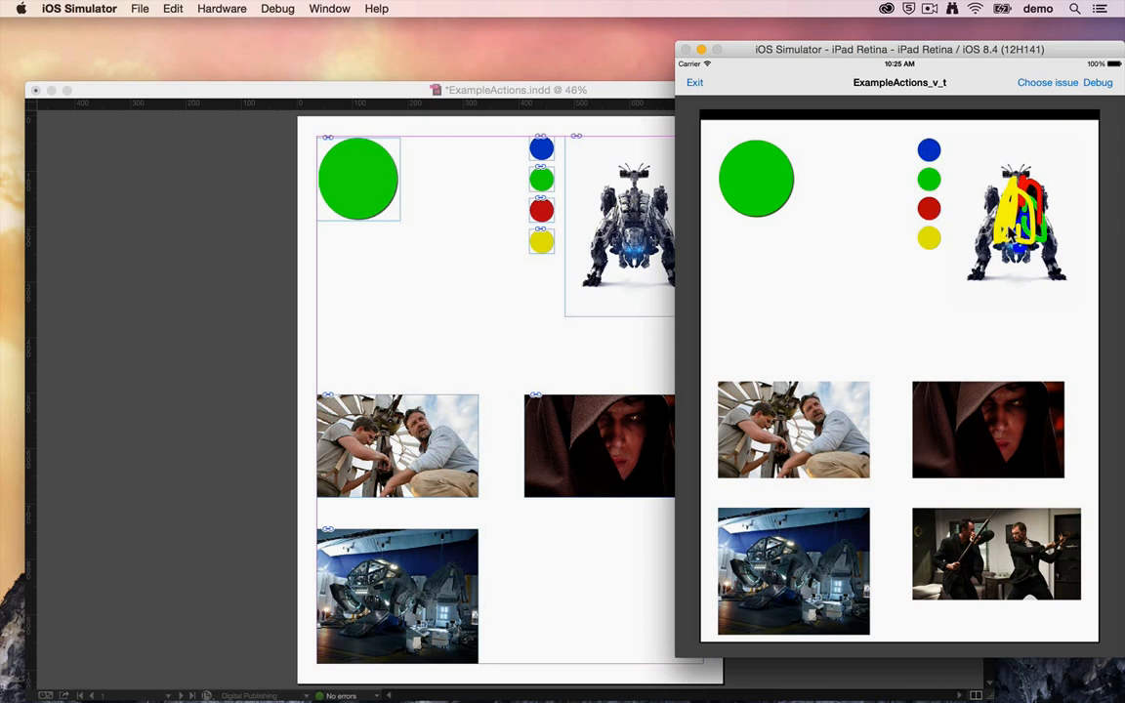
Step: Return to InDesign, narrow the document window to sit beside the simulator, and display the FutureFolio actions
click(610, 92)
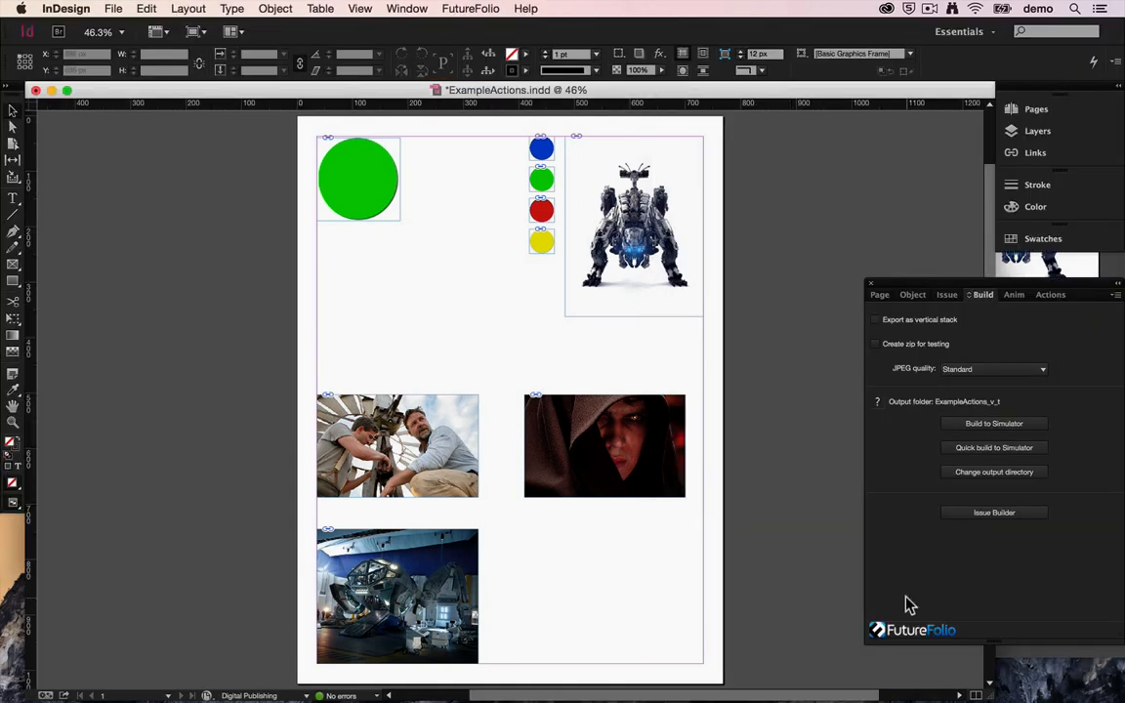
drag(986, 686, 633, 677)
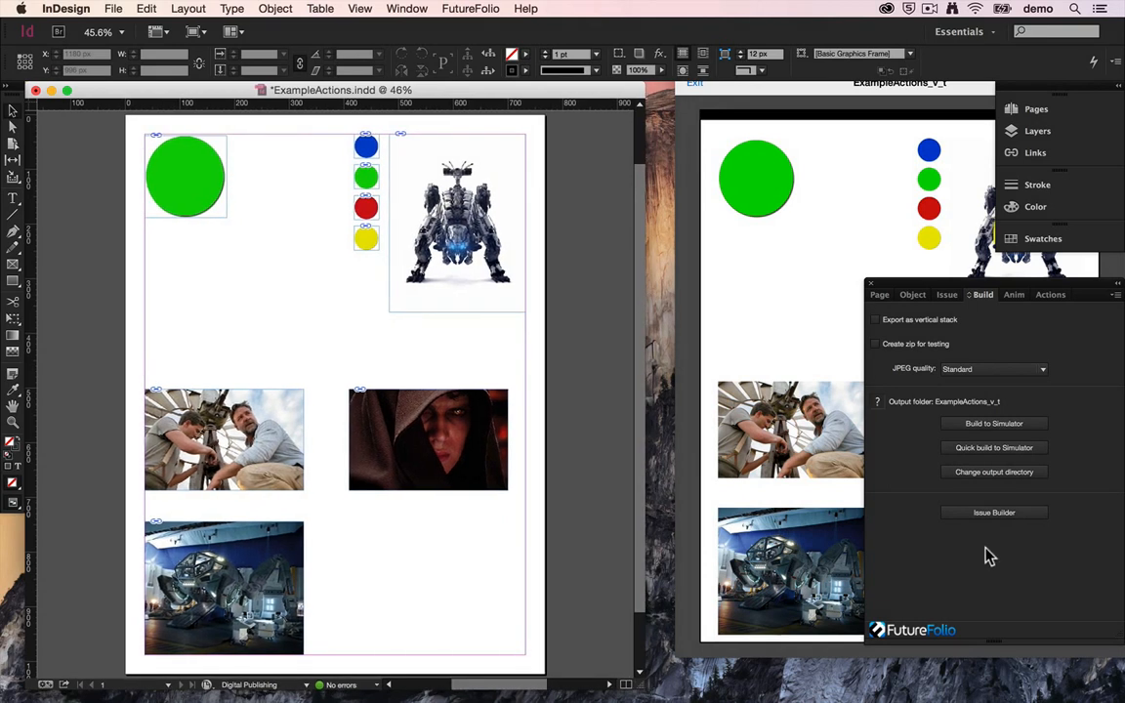
click(1048, 295)
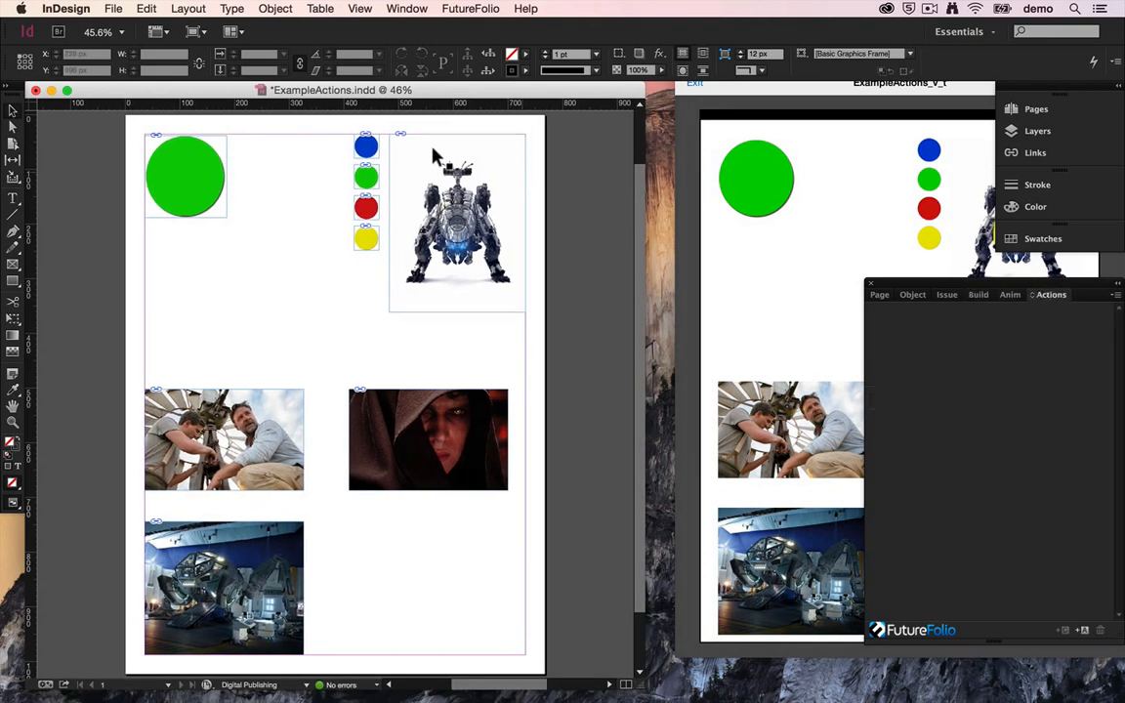
Step: Examine the transition actions on flip1 and flip2, briefly hiding flip1 to reveal the circle beneath
click(198, 195)
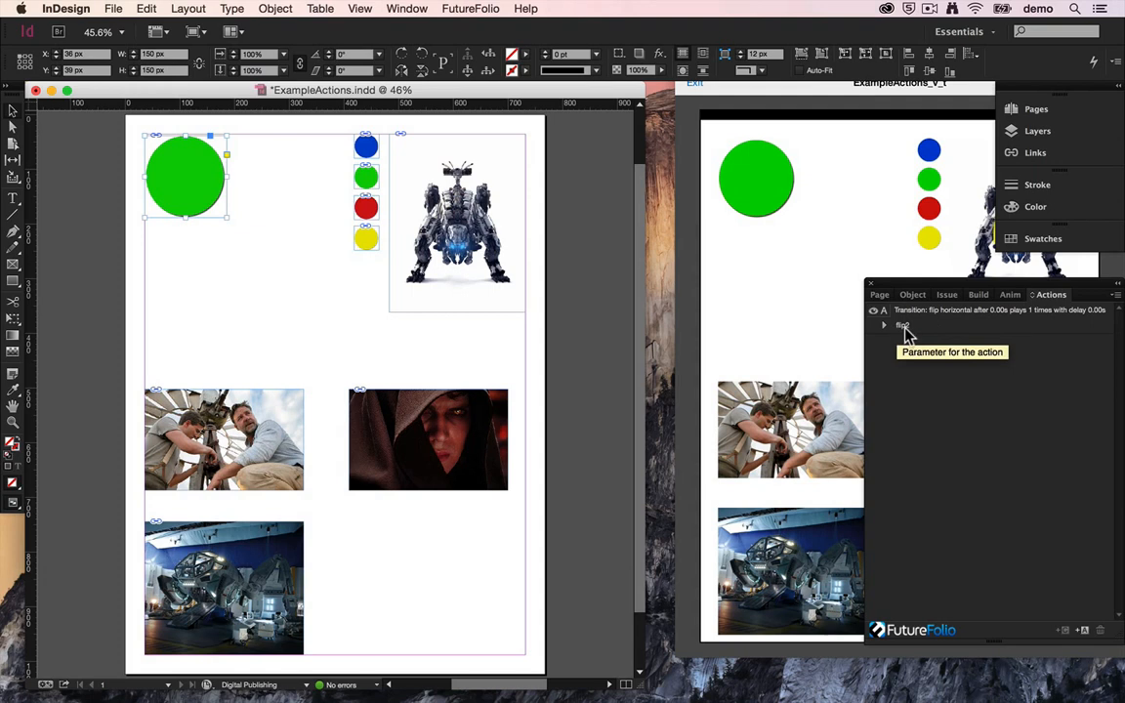
click(1030, 133)
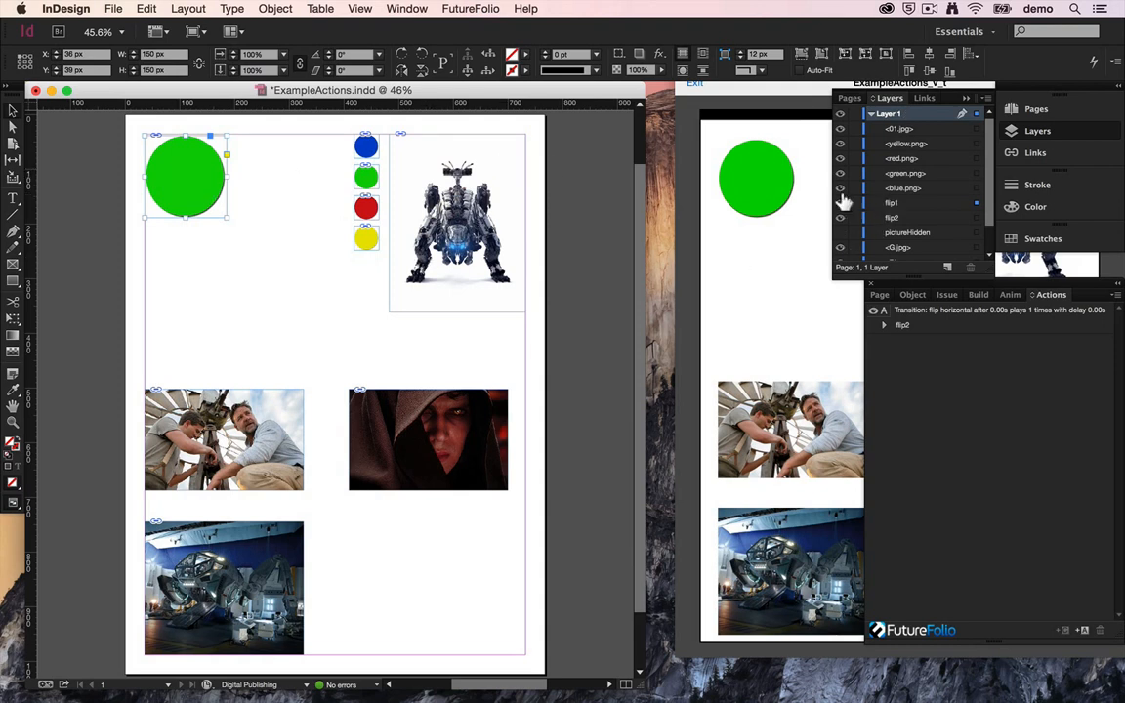
click(976, 216)
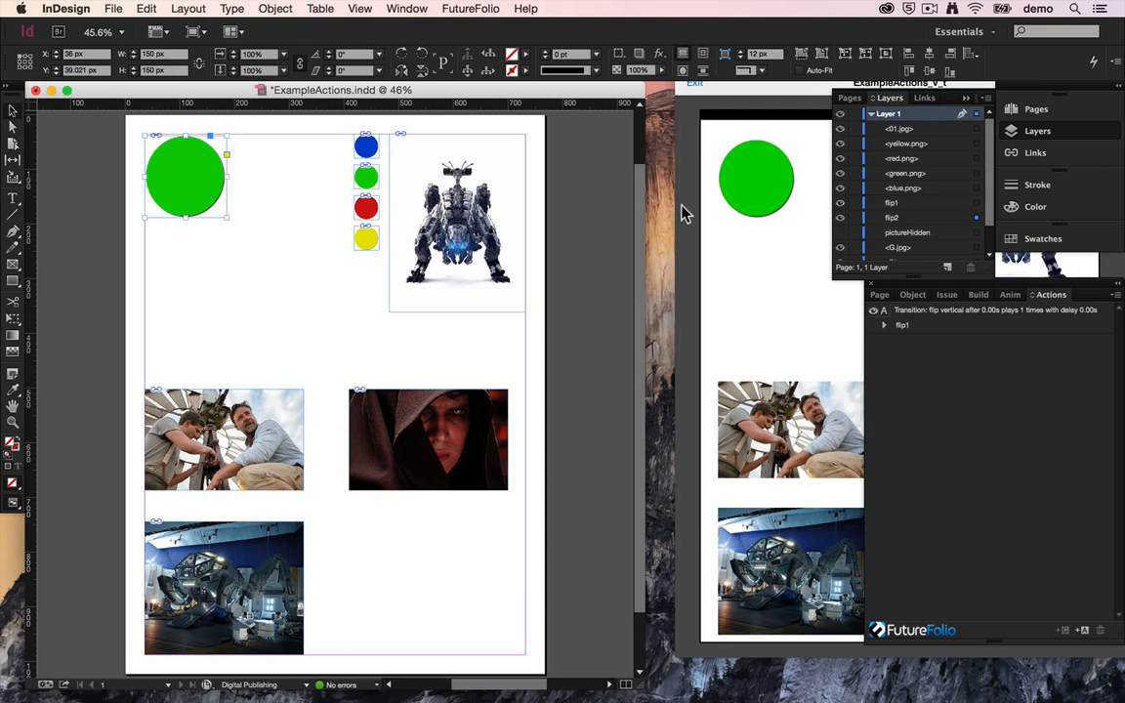
click(839, 202)
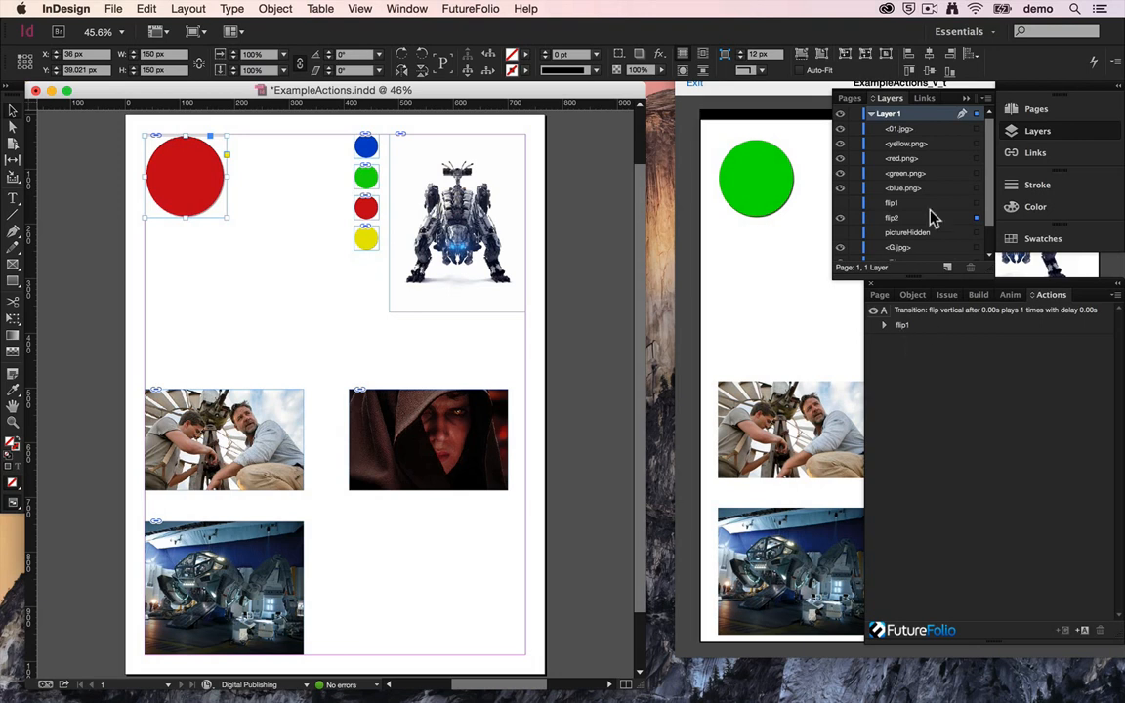
click(839, 202)
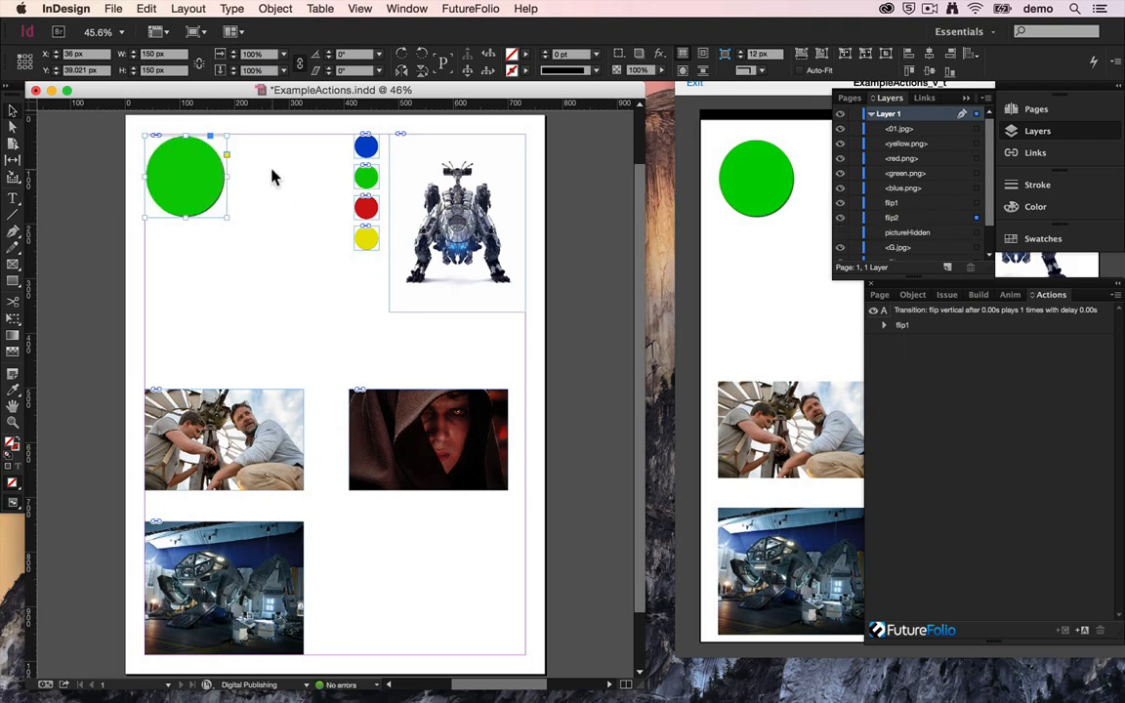
Step: Examine the actions assigned to the picture of two men and to the hooded figure
click(195, 436)
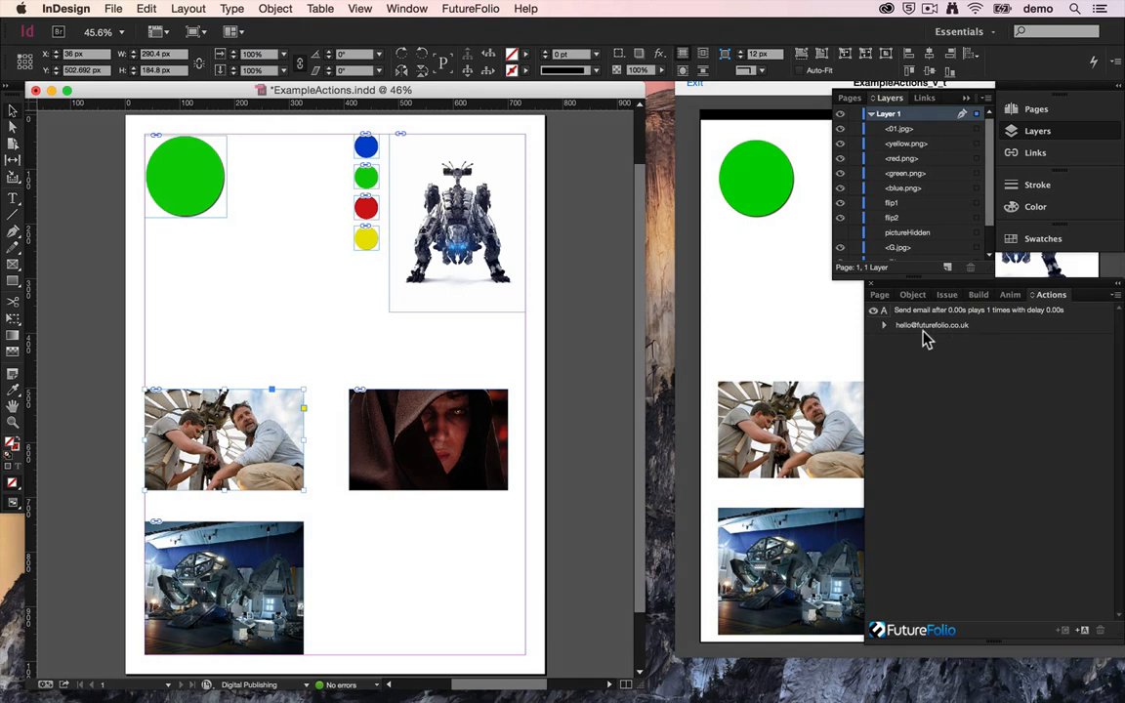
click(445, 444)
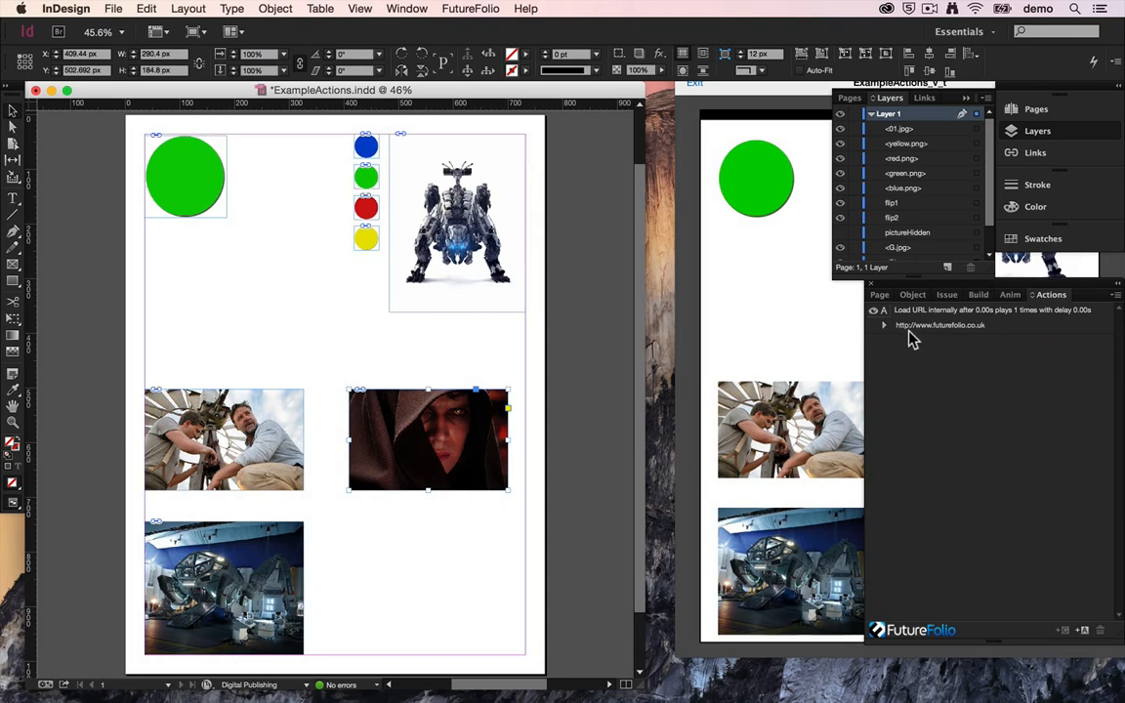
Step: Examine the blue-lit machine picture's action and briefly show its target object, pictureHidden
click(246, 566)
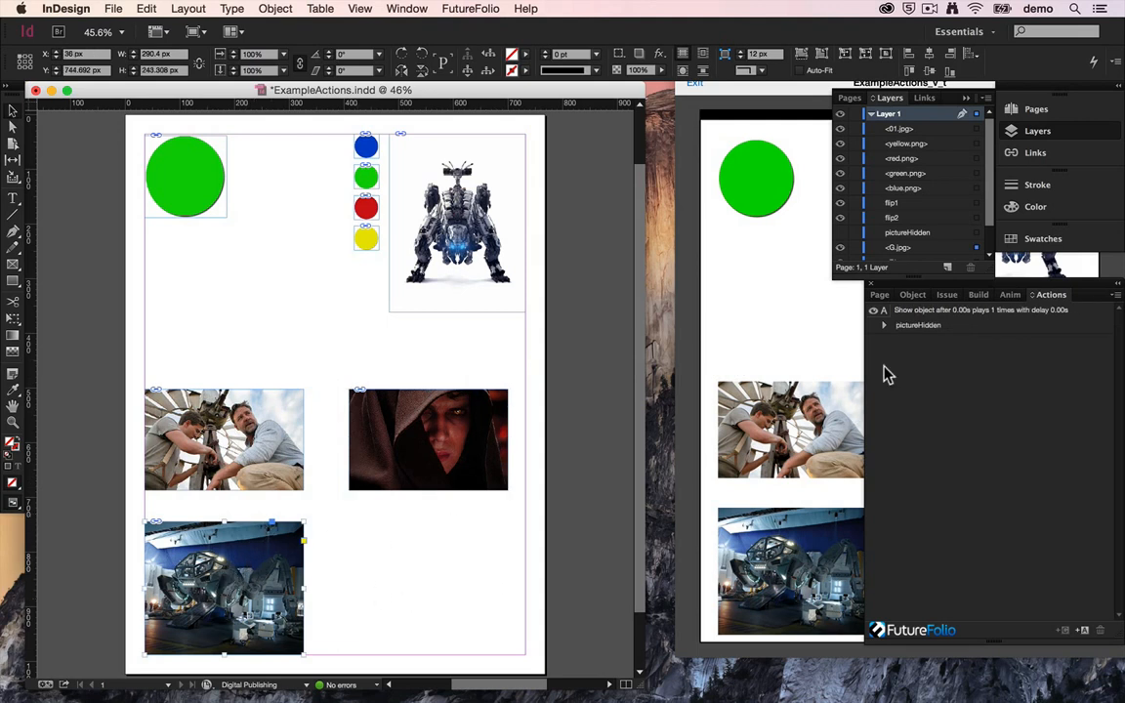
click(839, 233)
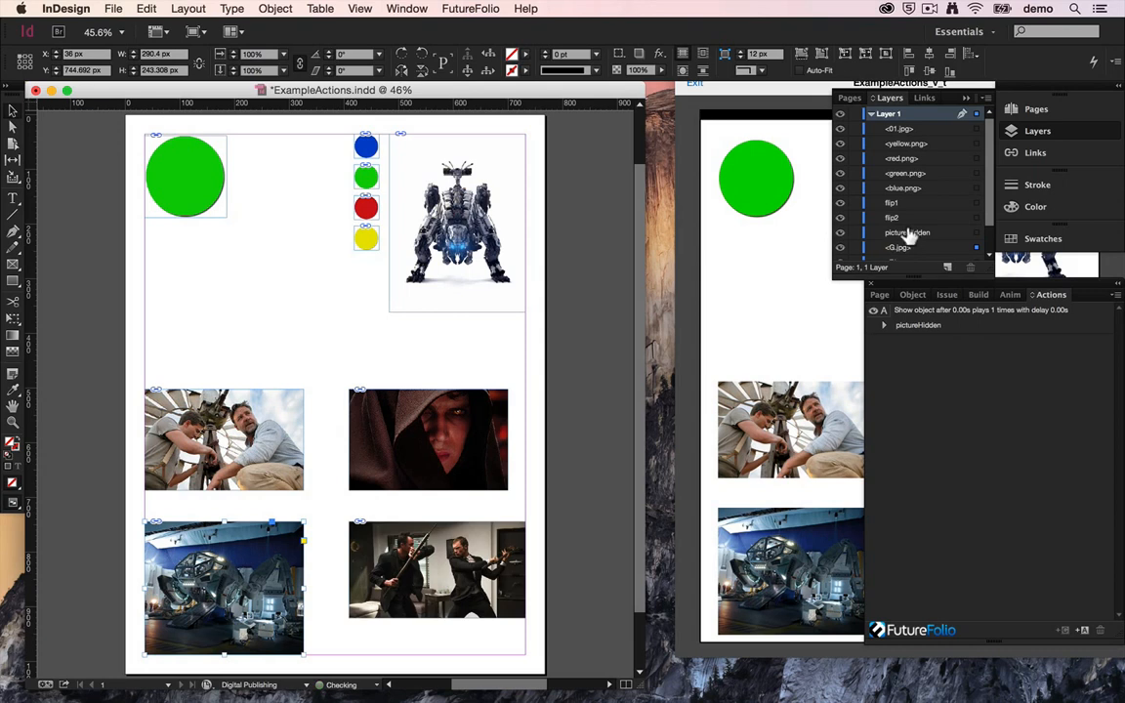
click(838, 232)
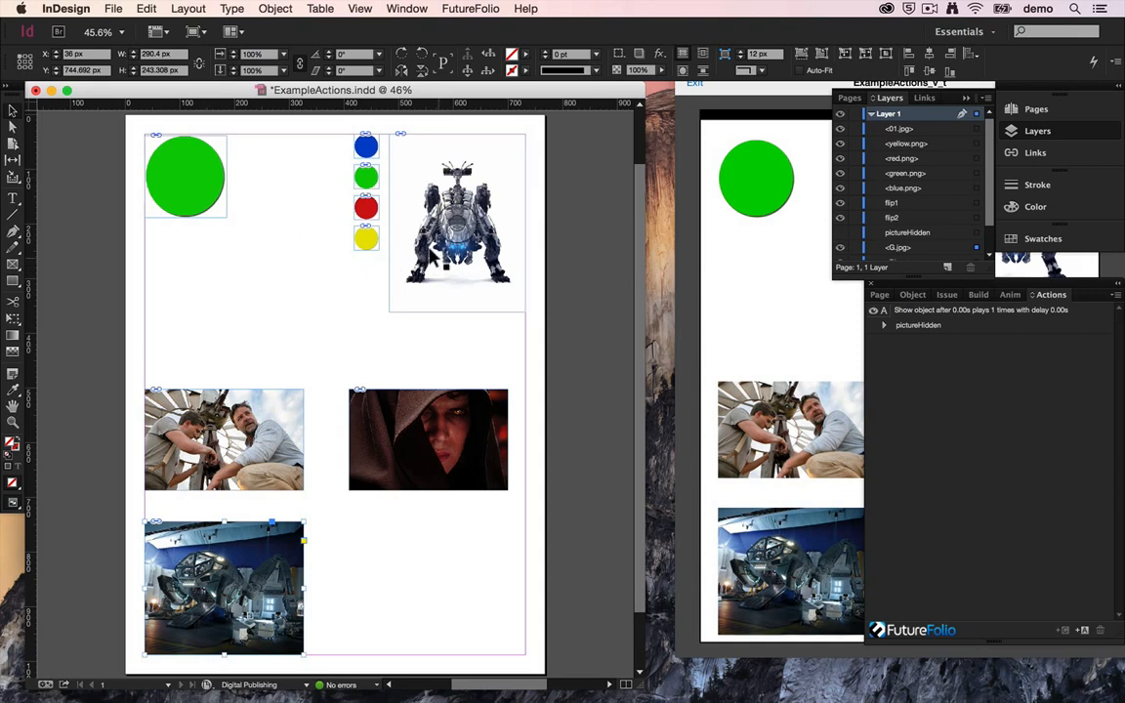
Step: Examine the paint colour actions on the four small coloured circles, then switch to the iOS Simulator
click(363, 145)
click(362, 179)
click(364, 211)
click(366, 237)
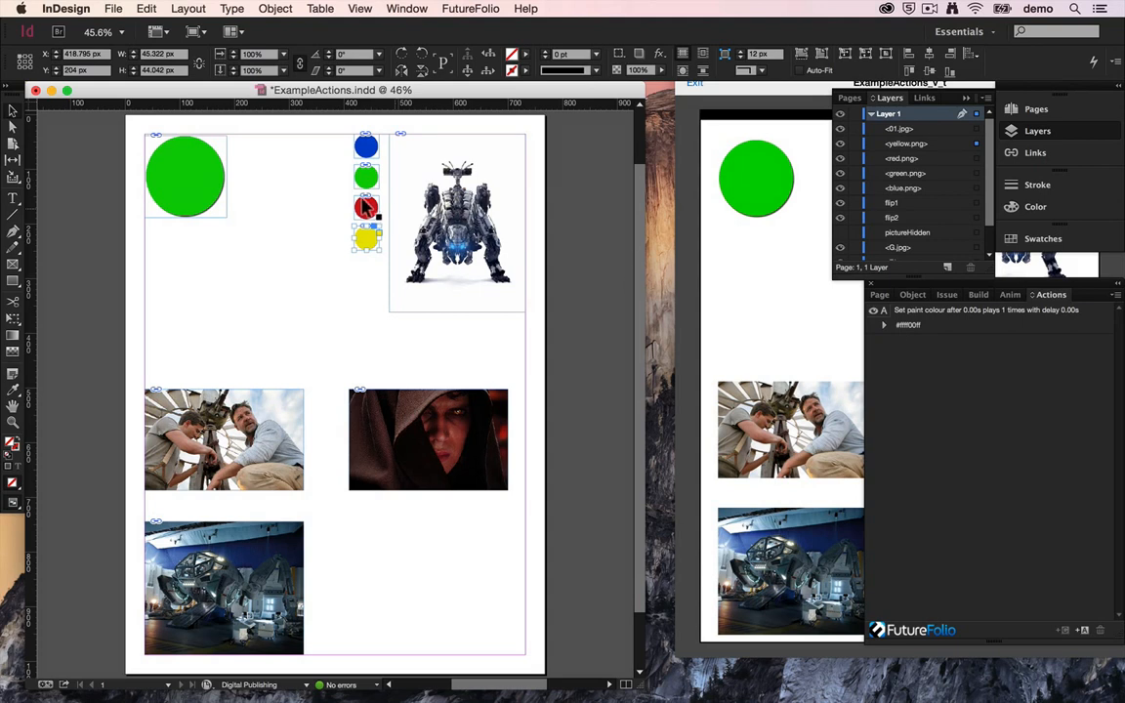
click(365, 147)
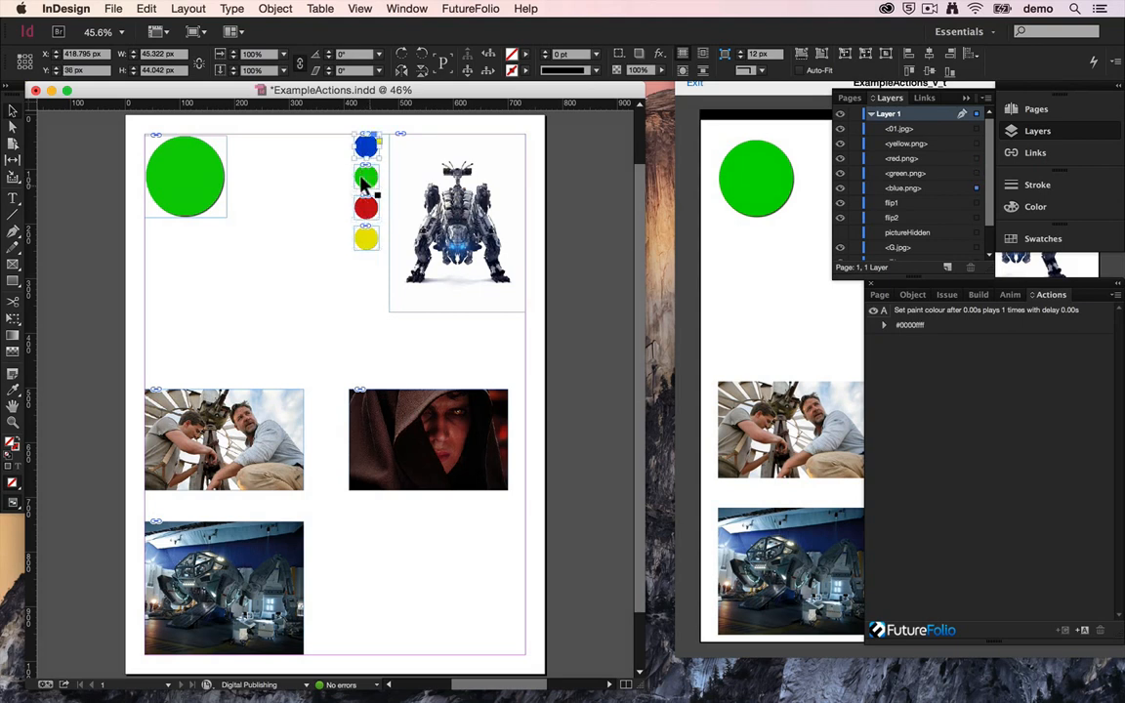
click(367, 237)
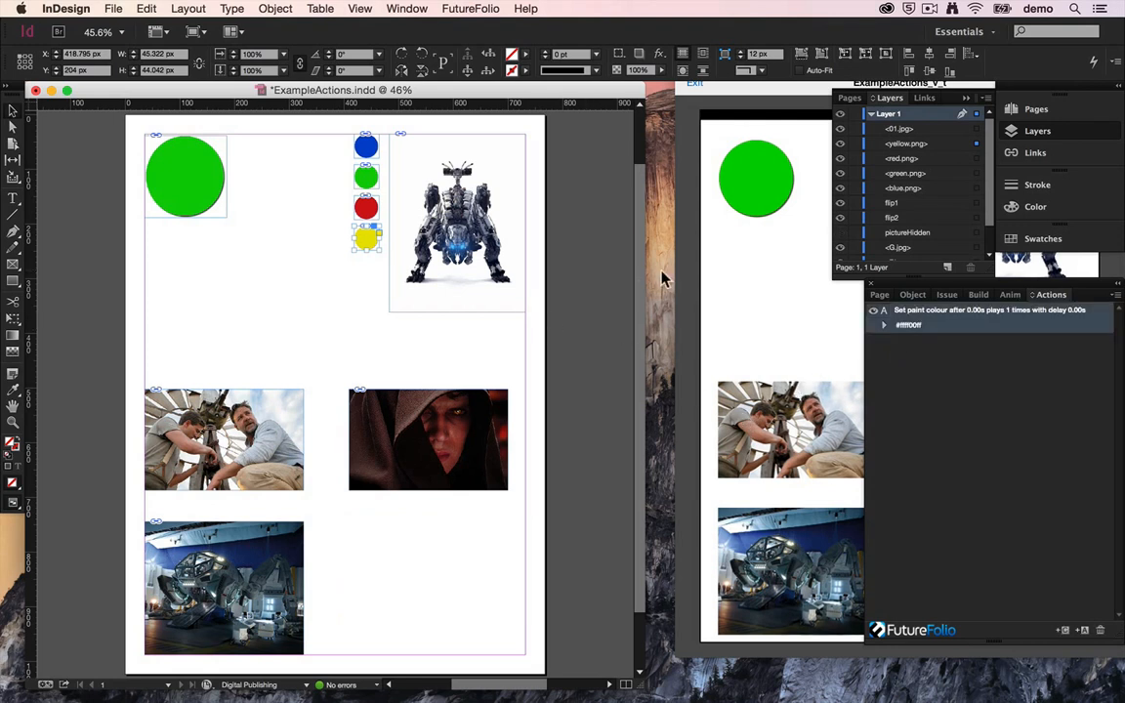
click(771, 108)
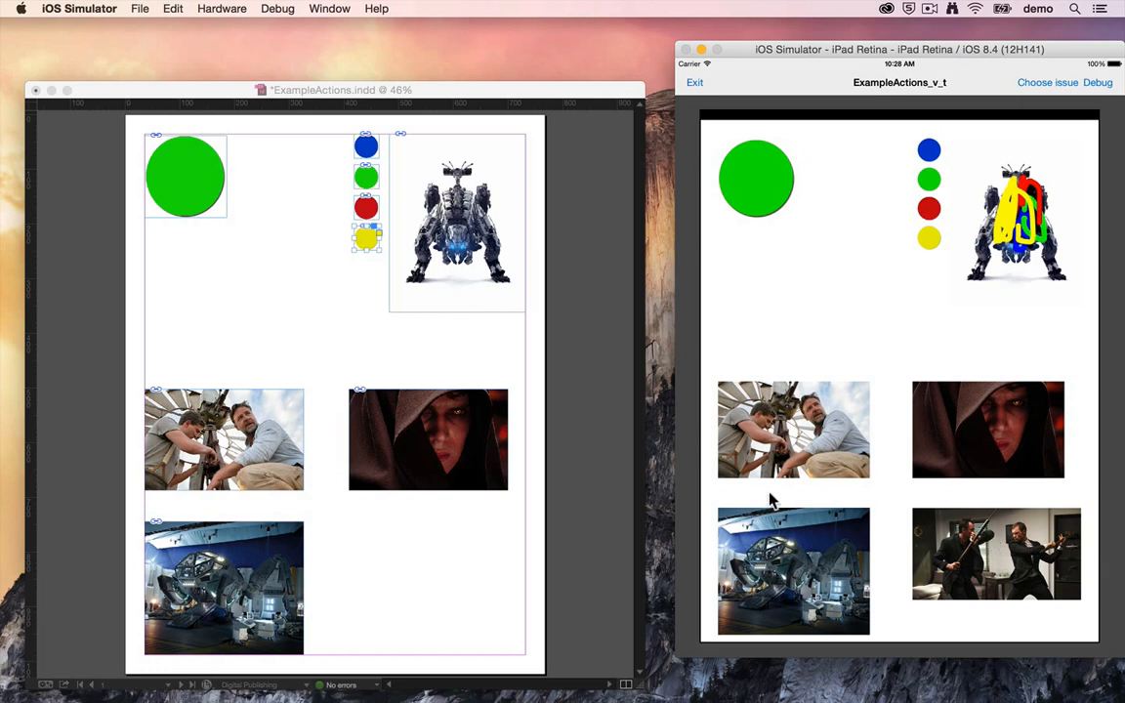
Step: Trigger the two fighting men picture's action in the iOS Simulator, then inspect the green circle's object settings in InDesign
click(992, 535)
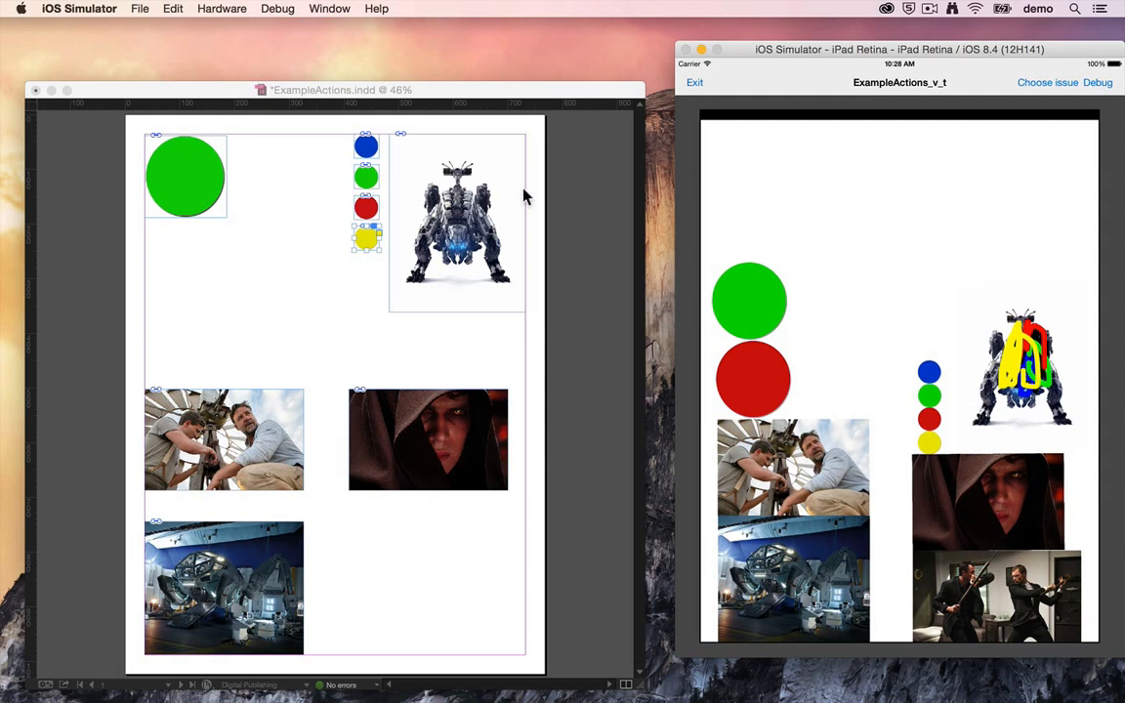
click(572, 180)
click(199, 146)
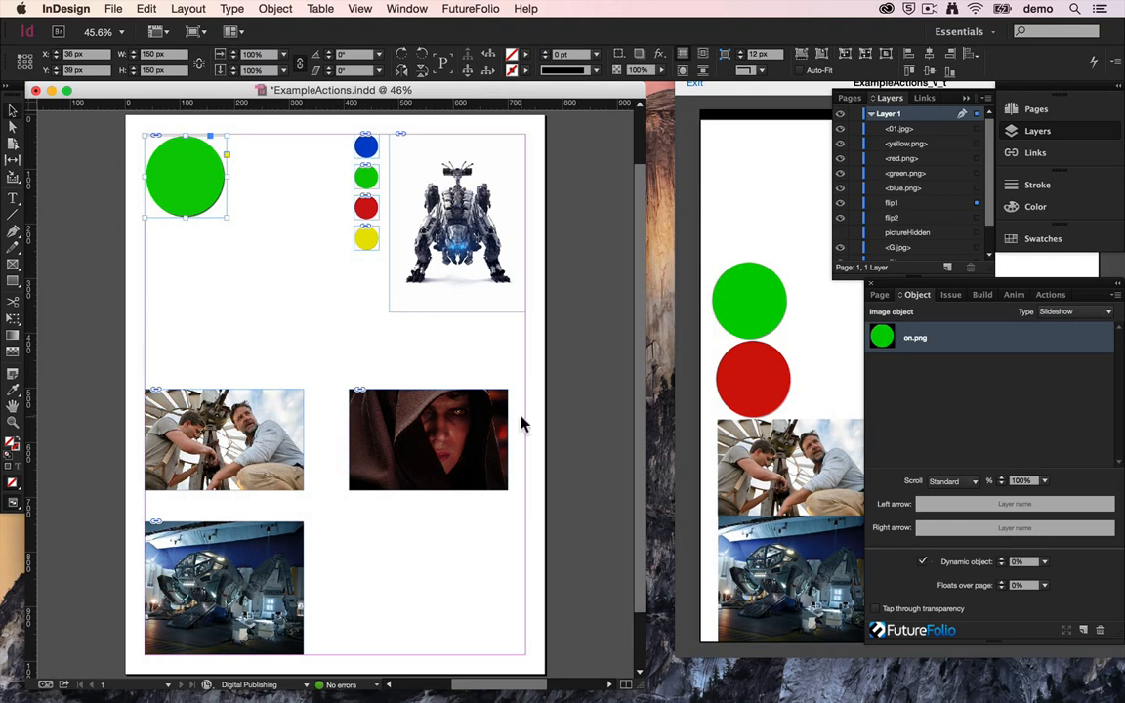
Step: Make the pictureHidden object visible on the page and examine the action assigned to it
click(364, 543)
click(853, 231)
click(839, 231)
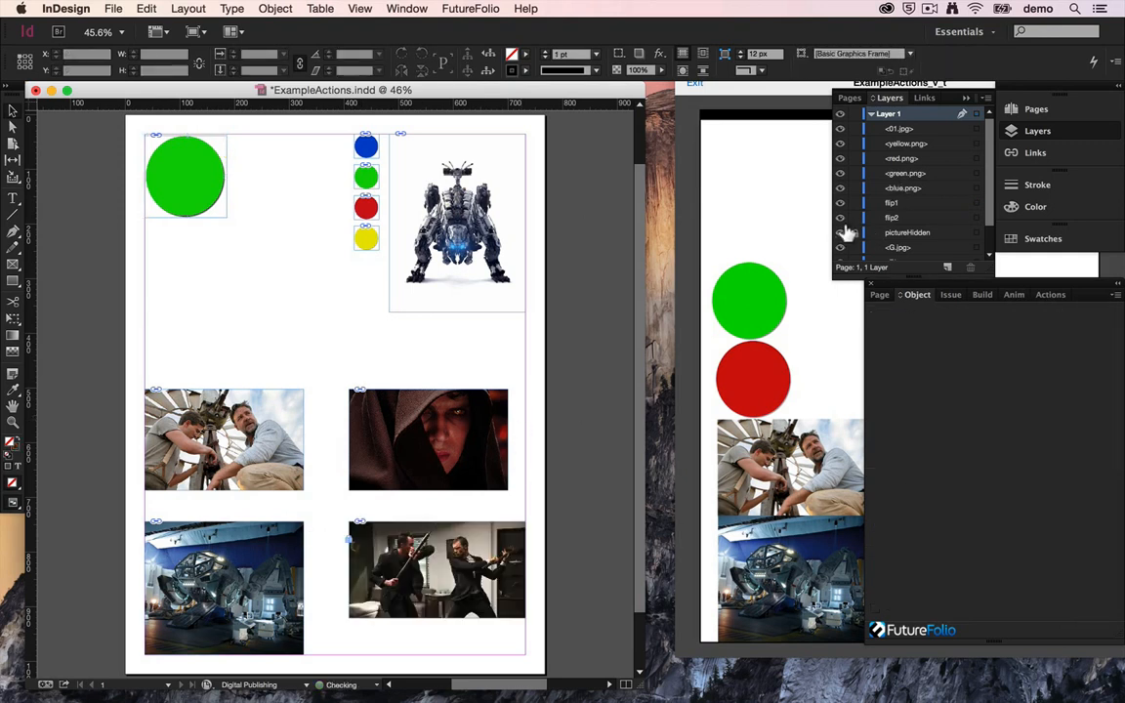
click(976, 232)
click(1051, 295)
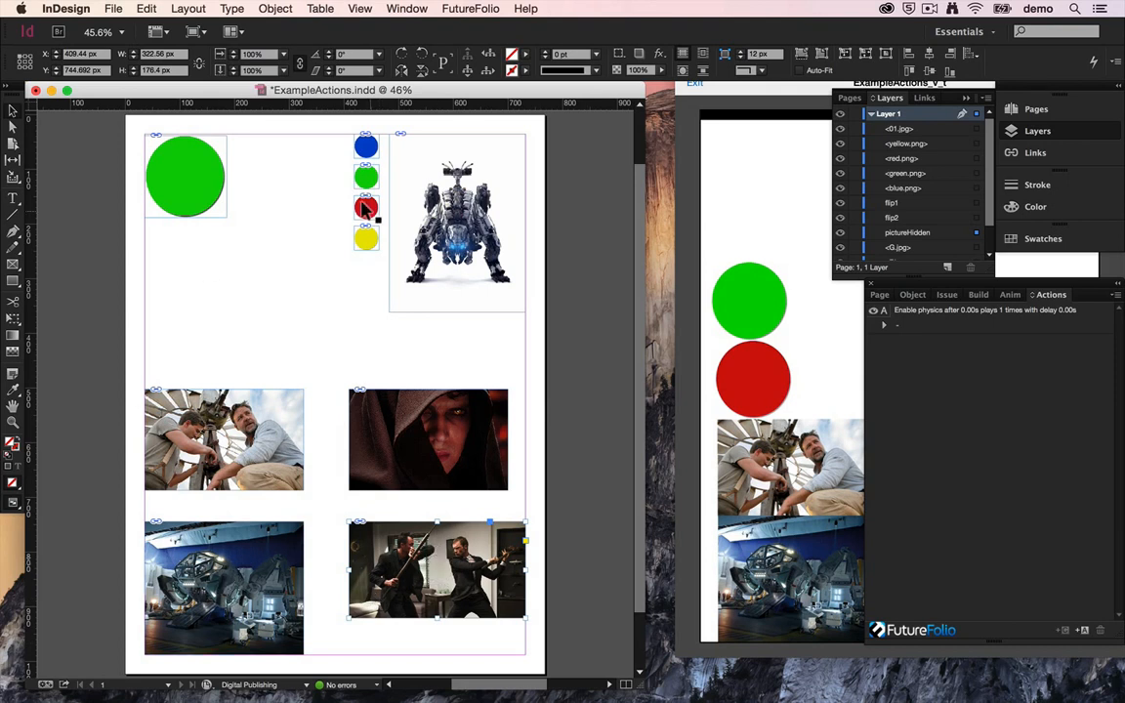
Step: Examine the Dynamic object setting of the picture of two men, then switch to the iOS Simulator
click(266, 395)
click(913, 294)
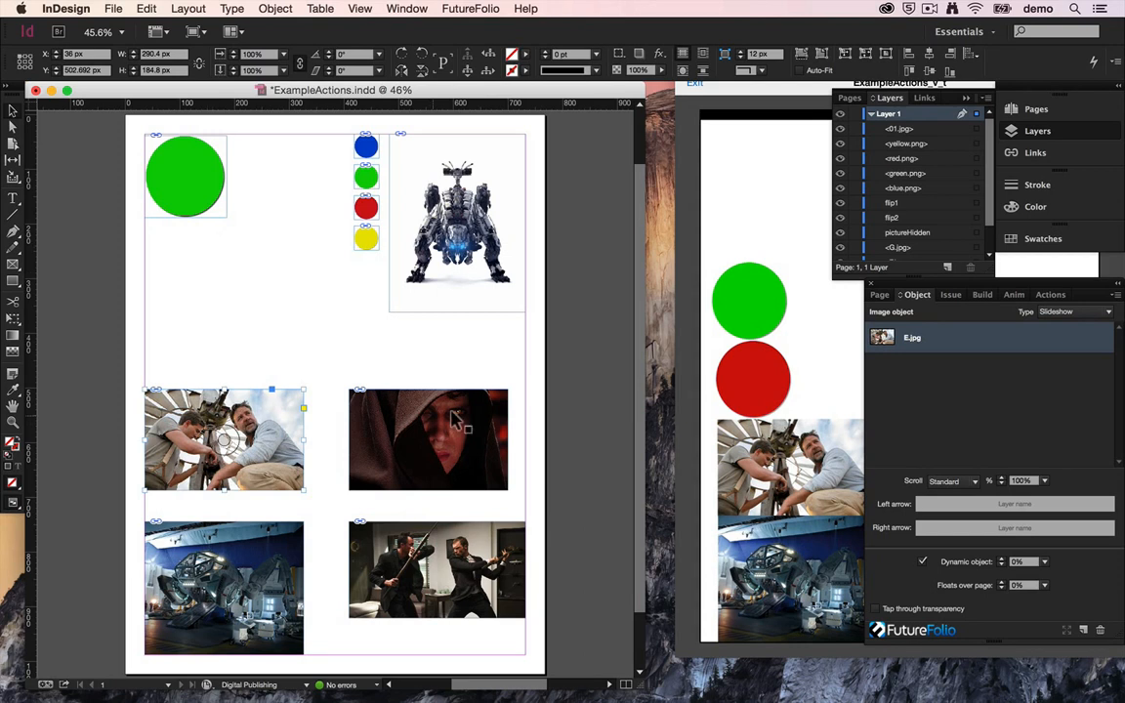
click(704, 410)
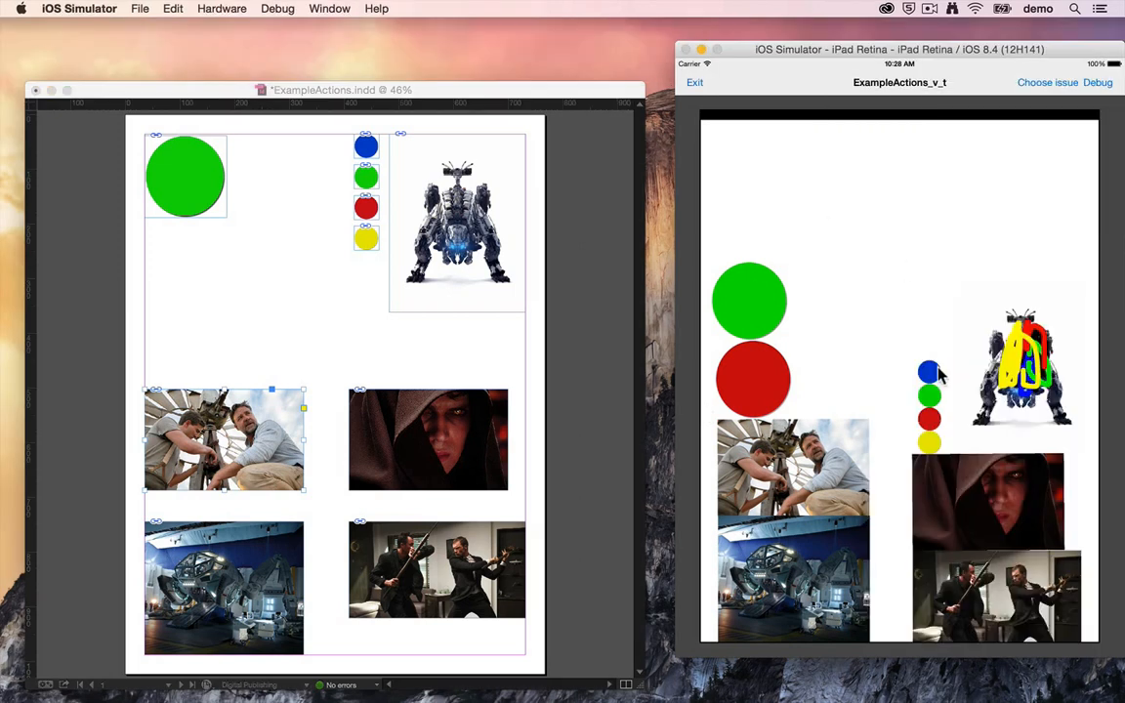
Step: In InDesign, change pictureHidden's action from Enable physics to Enable draggable objects
click(528, 565)
click(507, 543)
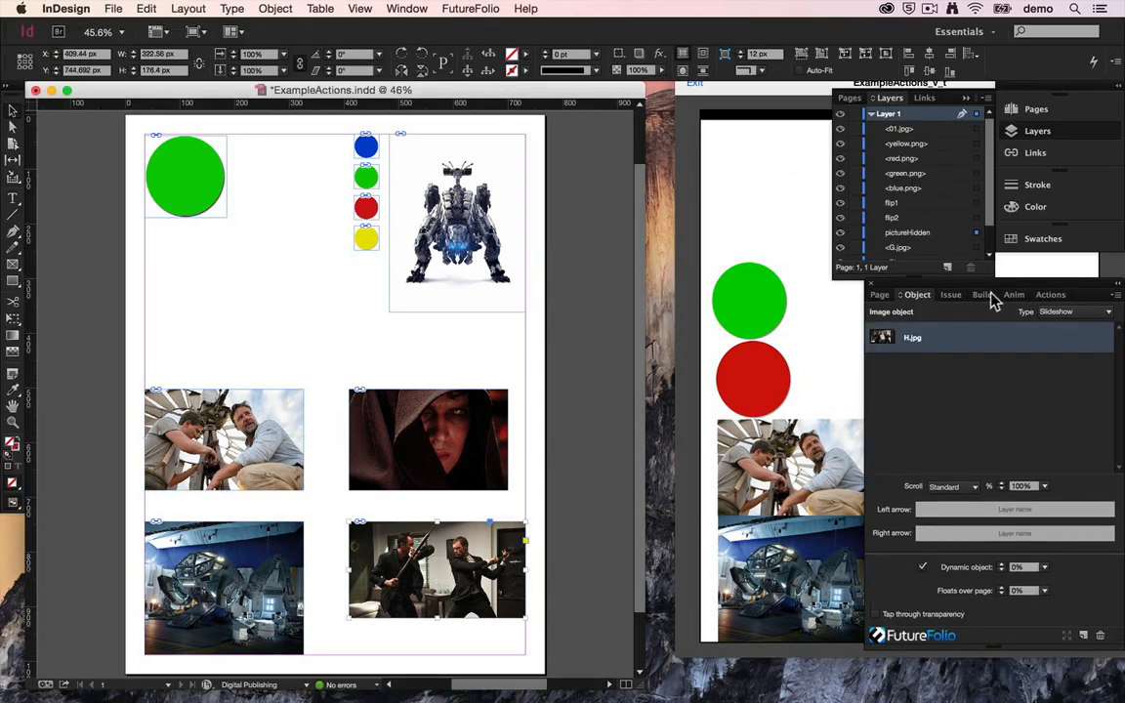
click(1051, 294)
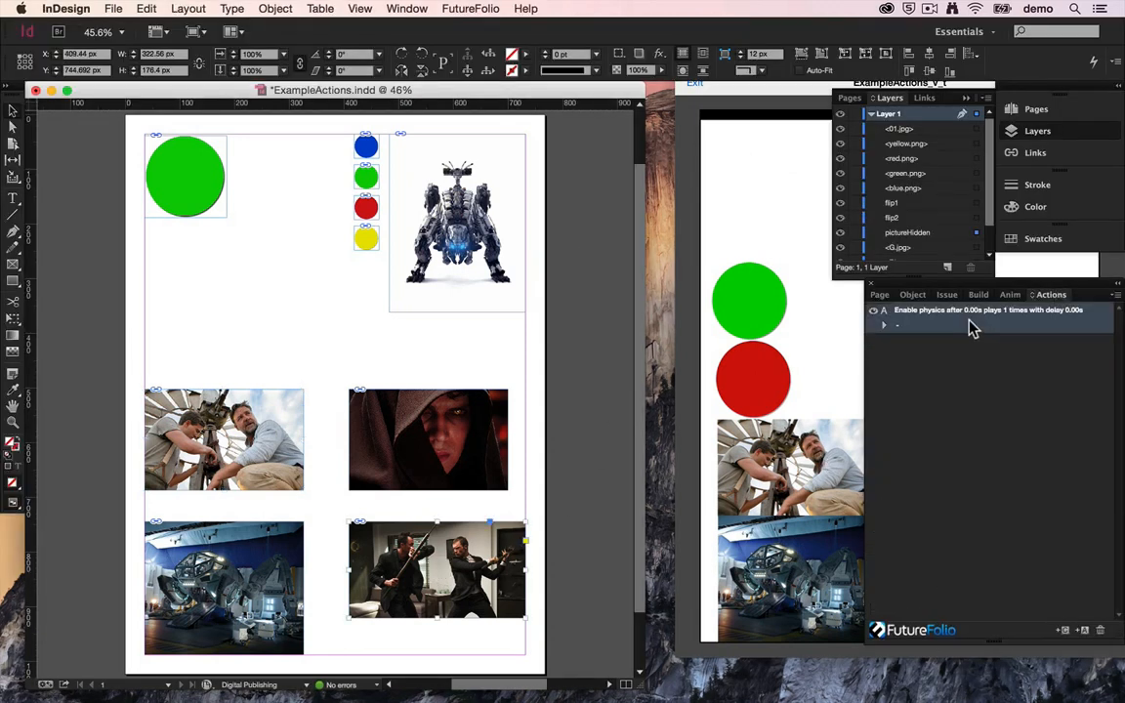
double_click(970, 325)
click(523, 297)
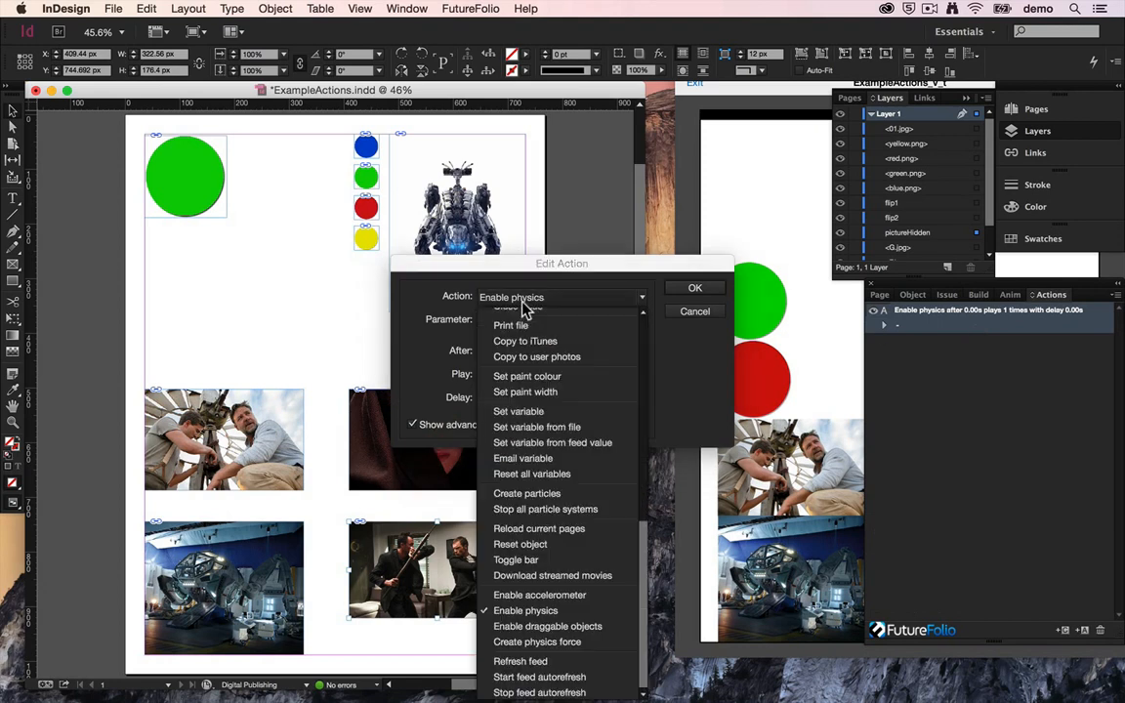
click(535, 626)
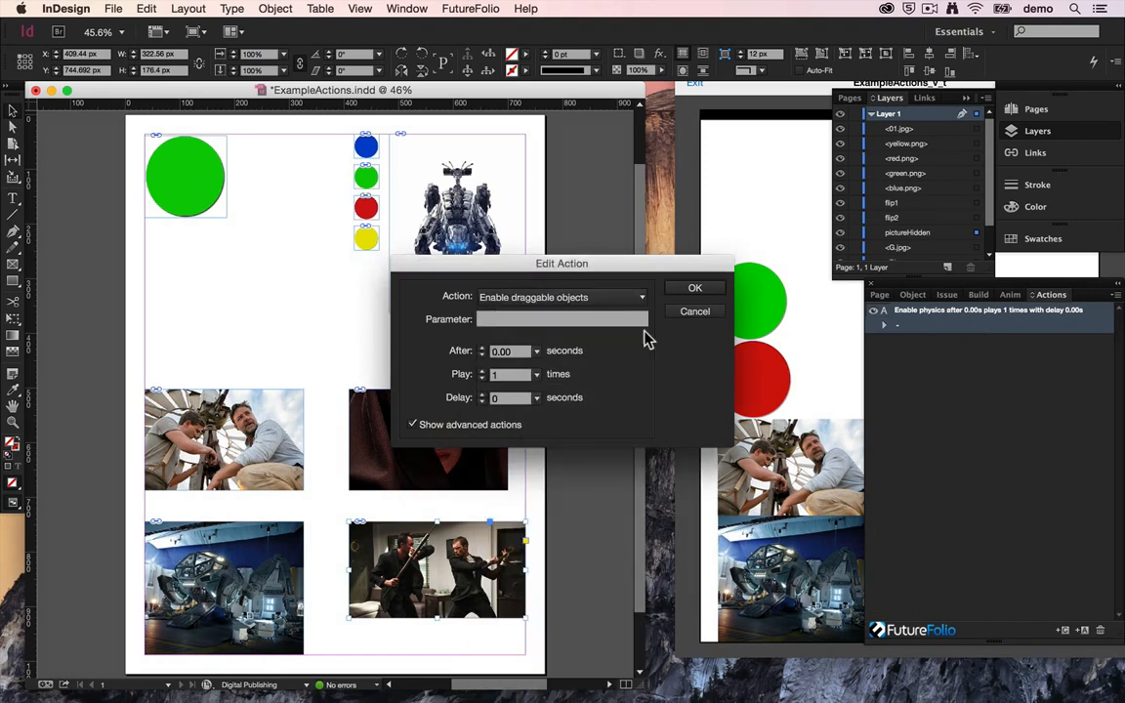
click(687, 288)
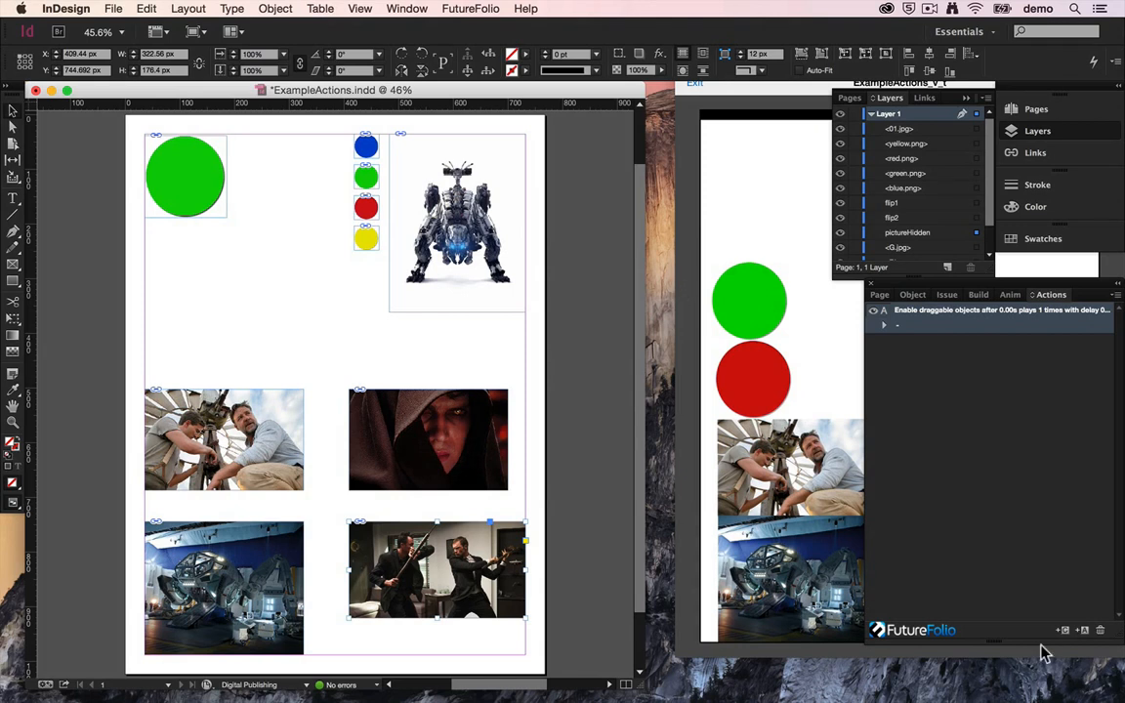
Step: Build the document to the Simulator and test dragging the hooded figure, two men, blue-lit machine and robot pictures
click(979, 294)
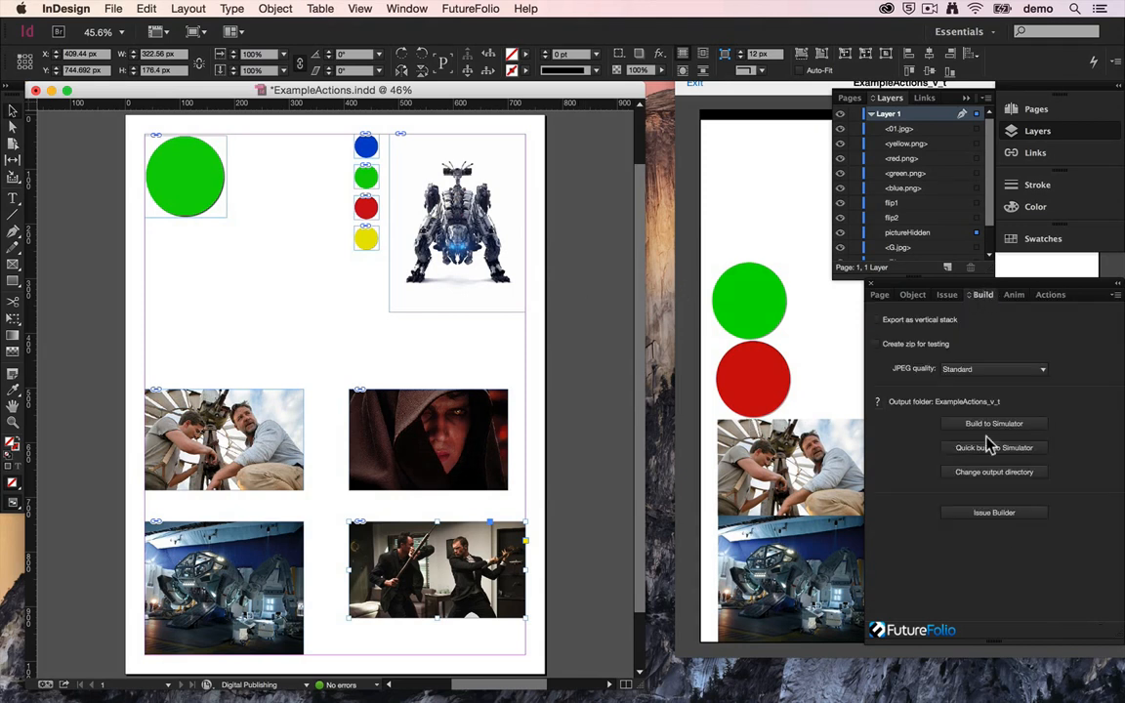
click(989, 427)
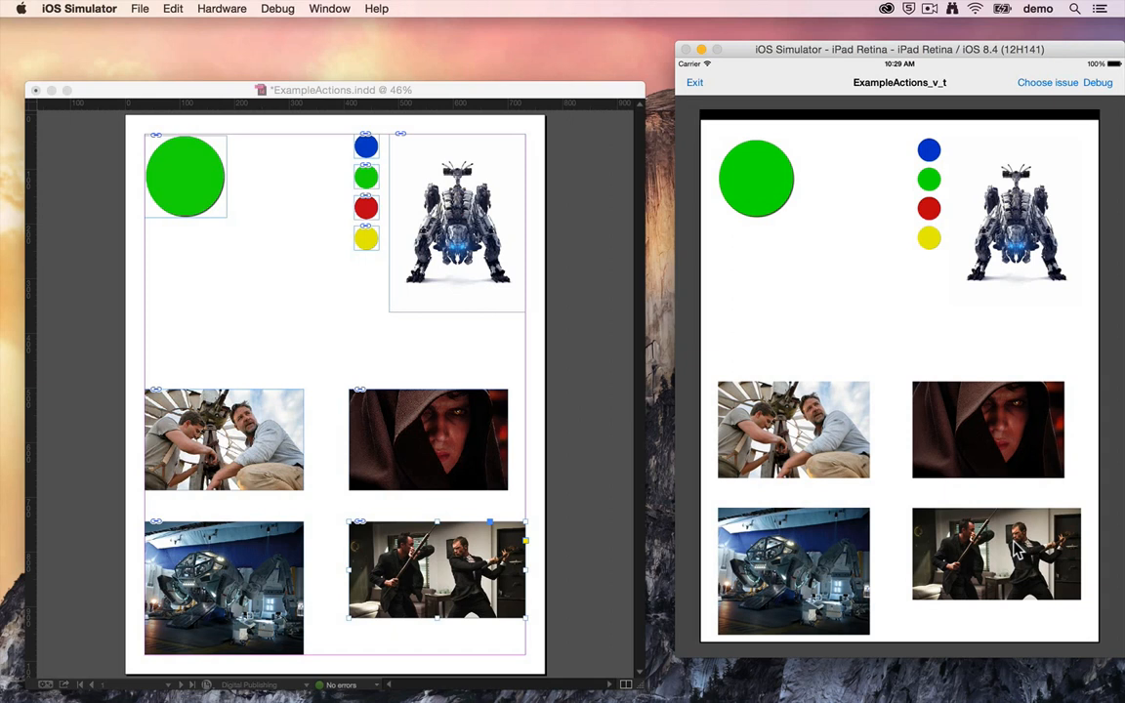
drag(996, 423, 1016, 409)
drag(845, 446, 831, 380)
drag(810, 592, 875, 547)
drag(1045, 241, 967, 360)
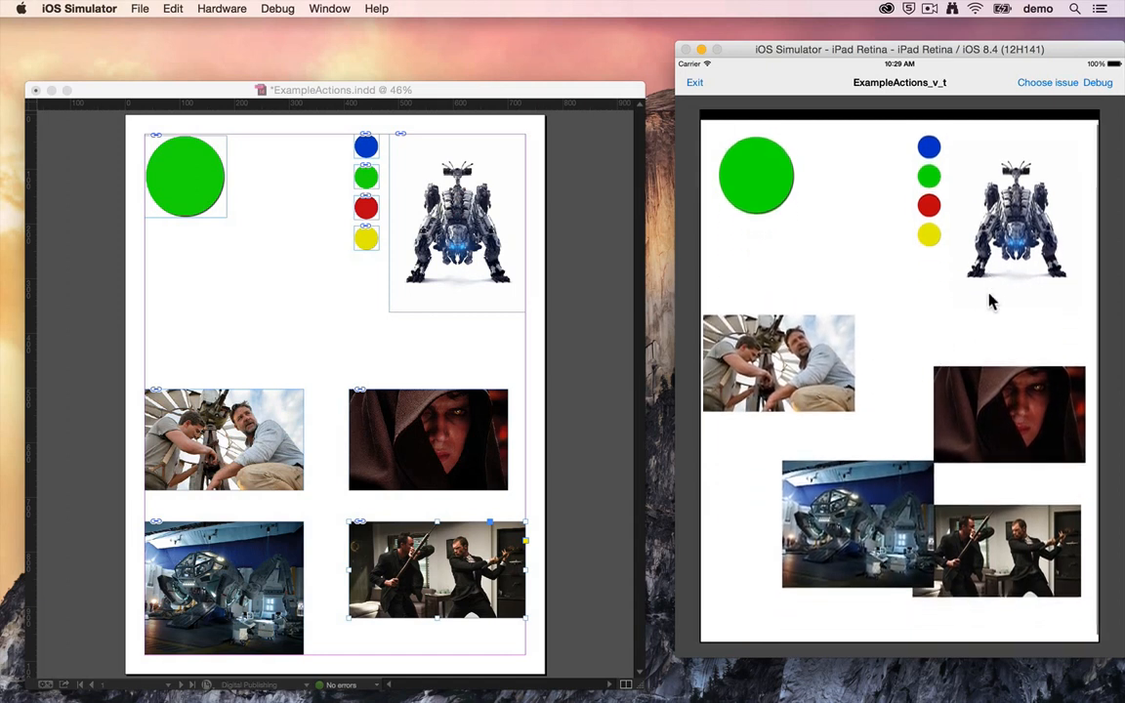
mouse_move(1007, 223)
mouse_down()
mouse_move(1003, 289)
mouse_move(998, 201)
mouse_move(923, 396)
mouse_move(793, 371)
mouse_move(994, 298)
mouse_move(1016, 200)
mouse_move(1025, 209)
mouse_up()
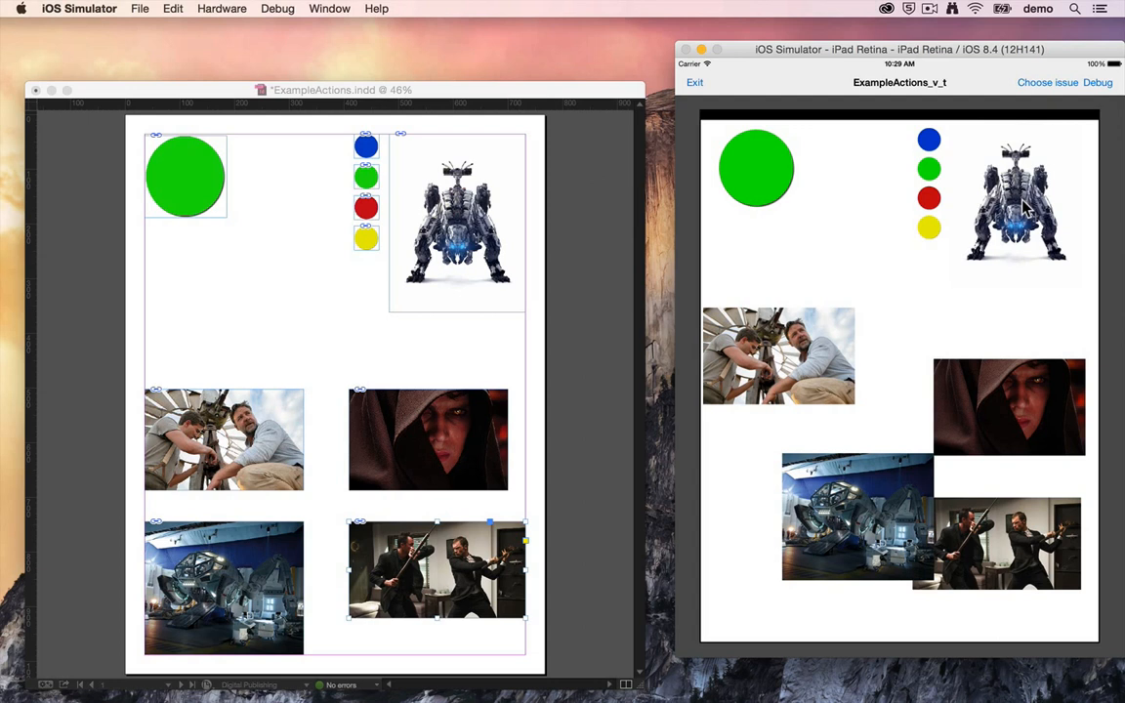
Step: Return to InDesign, open pictureHidden's action for editing and browse the available advanced action types
click(532, 278)
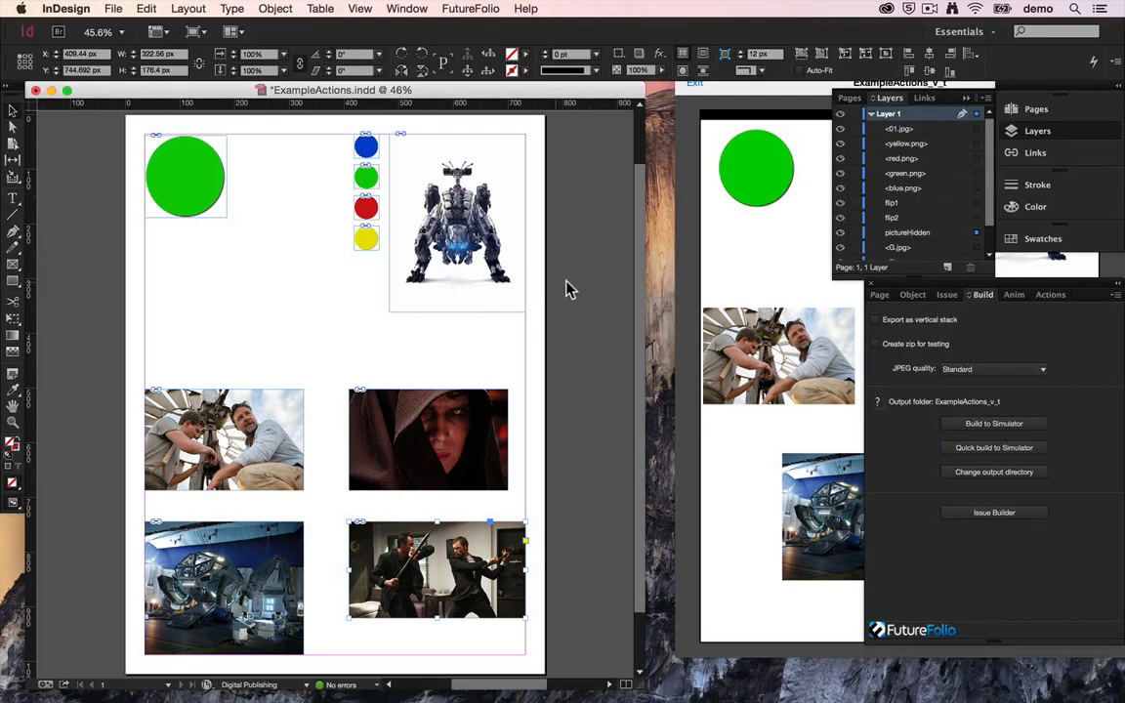
click(1051, 295)
double_click(986, 310)
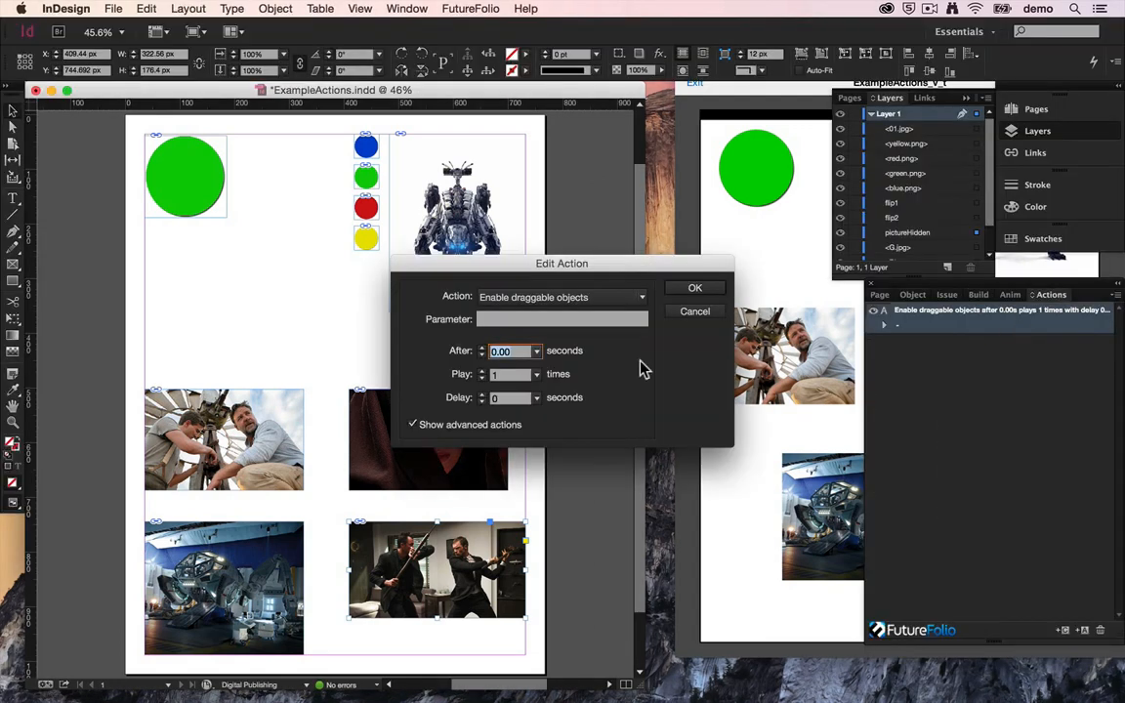
click(601, 293)
scroll(579, 477, up, 10)
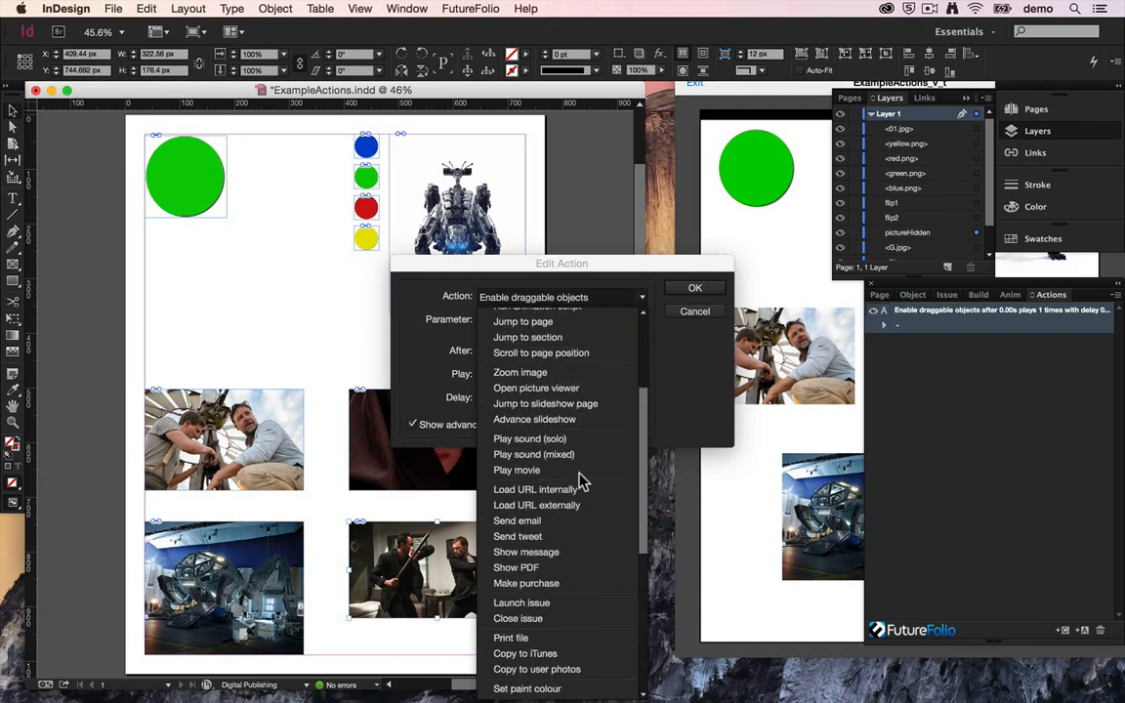
scroll(579, 477, down, 10)
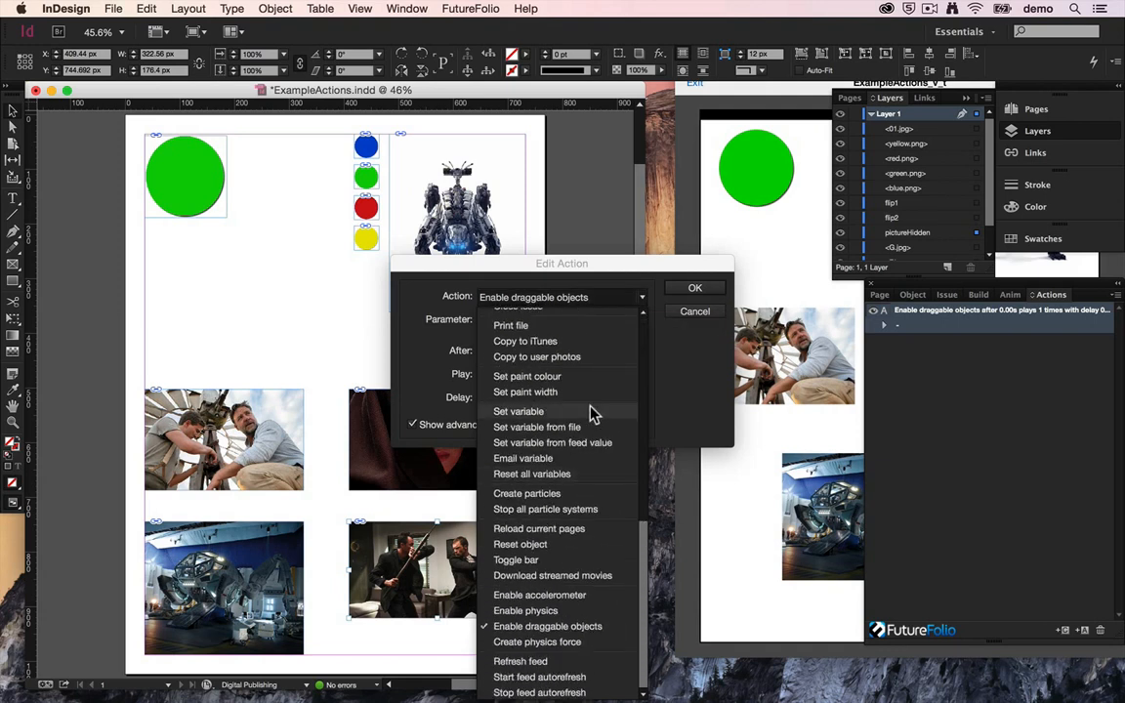